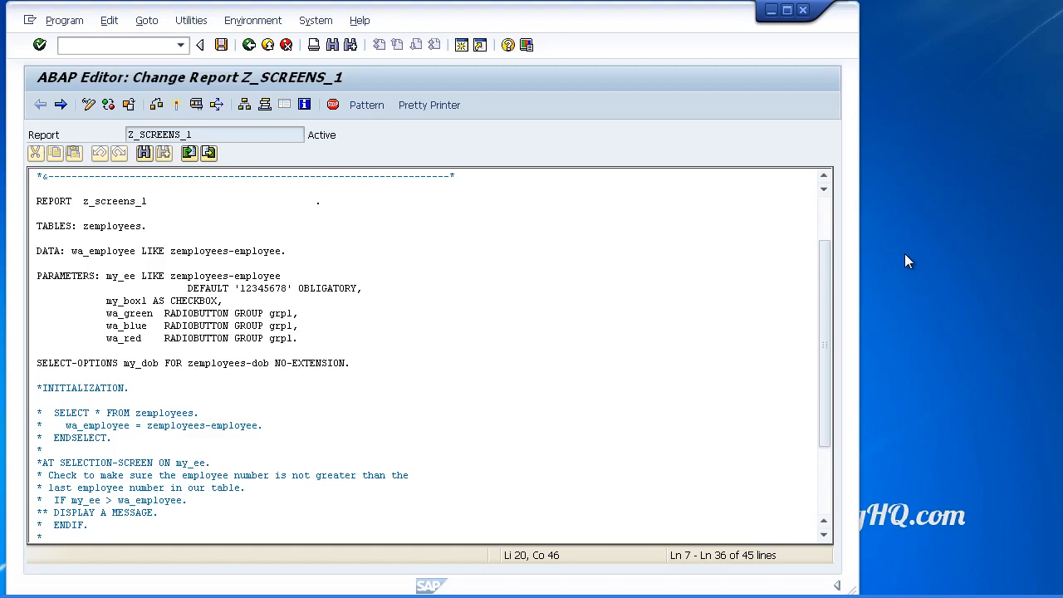
# Run the report and fill in its selection screen with a starting date of birth, My Box ticked and BLUE selected
pyautogui.press('F8')
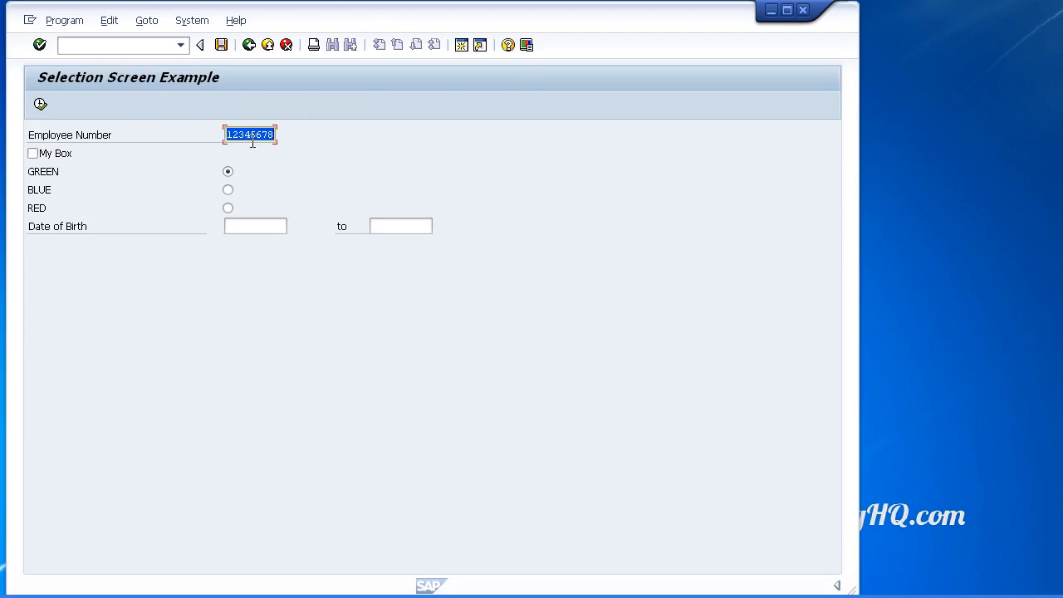
pyautogui.click(233, 225)
pyautogui.press('F4')
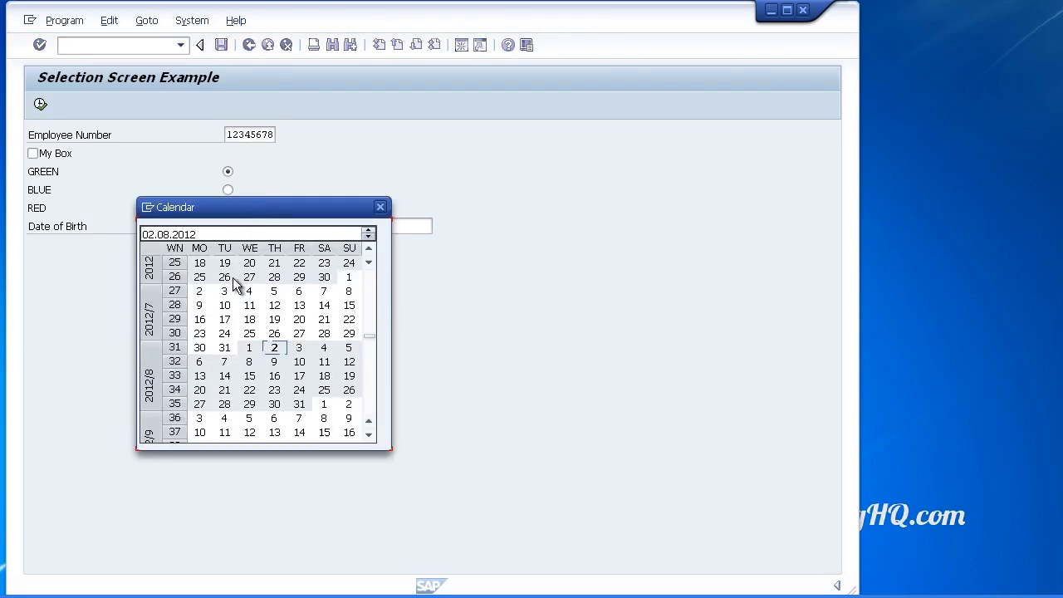
pyautogui.click(368, 275)
pyautogui.click(367, 276)
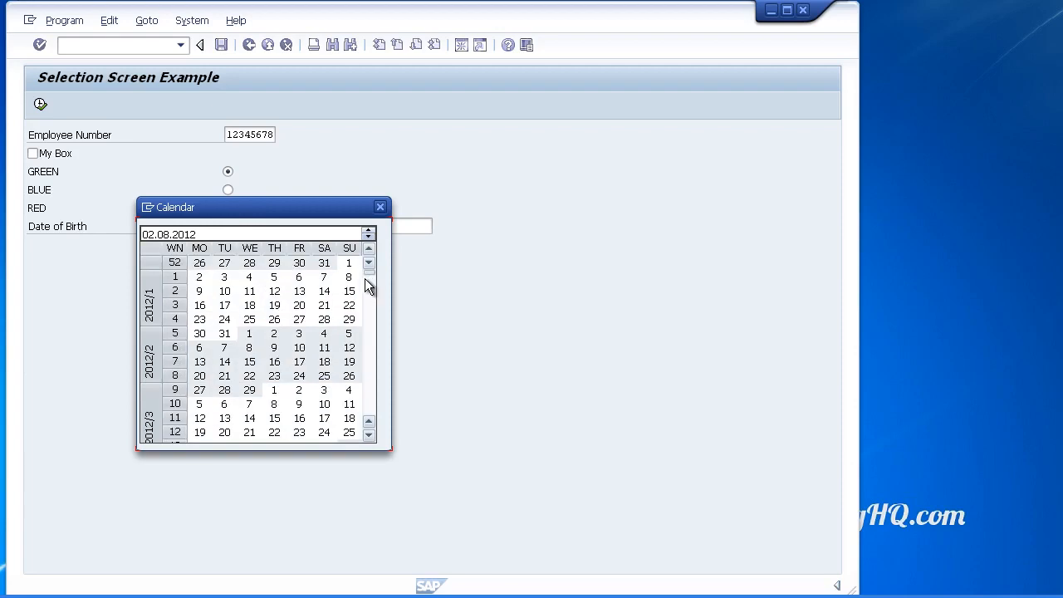
pyautogui.doubleClick(349, 277)
pyautogui.click(382, 225)
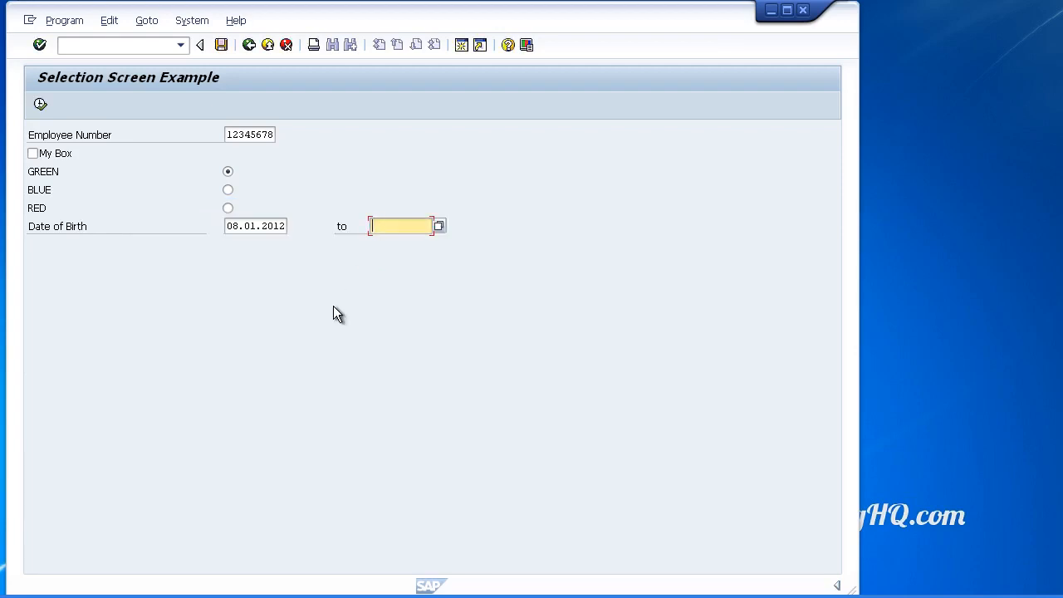
pyautogui.click(263, 226)
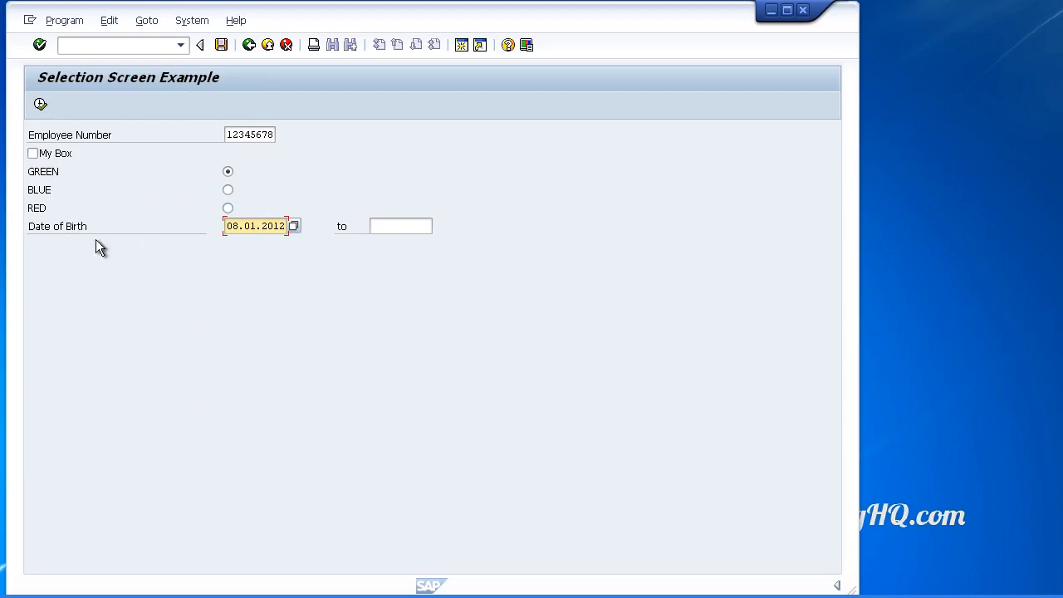
pyautogui.click(228, 189)
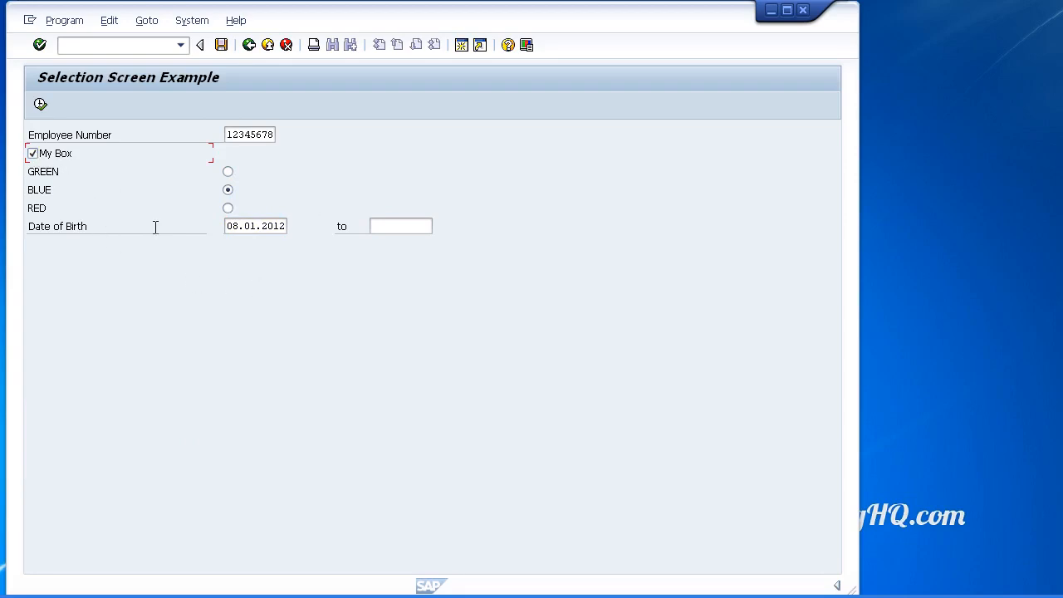
# Save the selection screen entries as a variant named z1 with the description z1
pyautogui.click(221, 44)
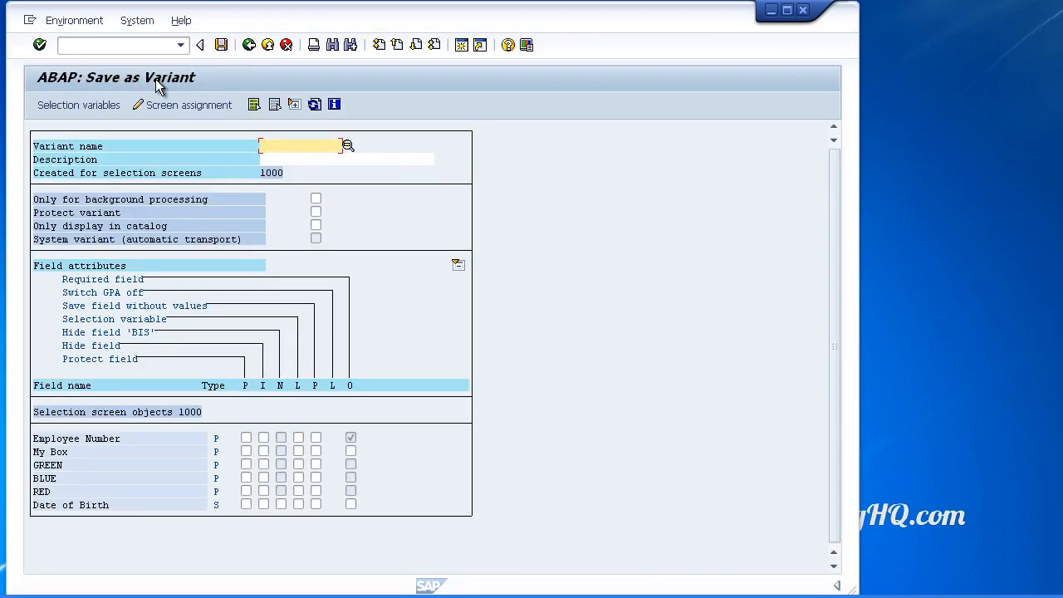
pyautogui.click(220, 45)
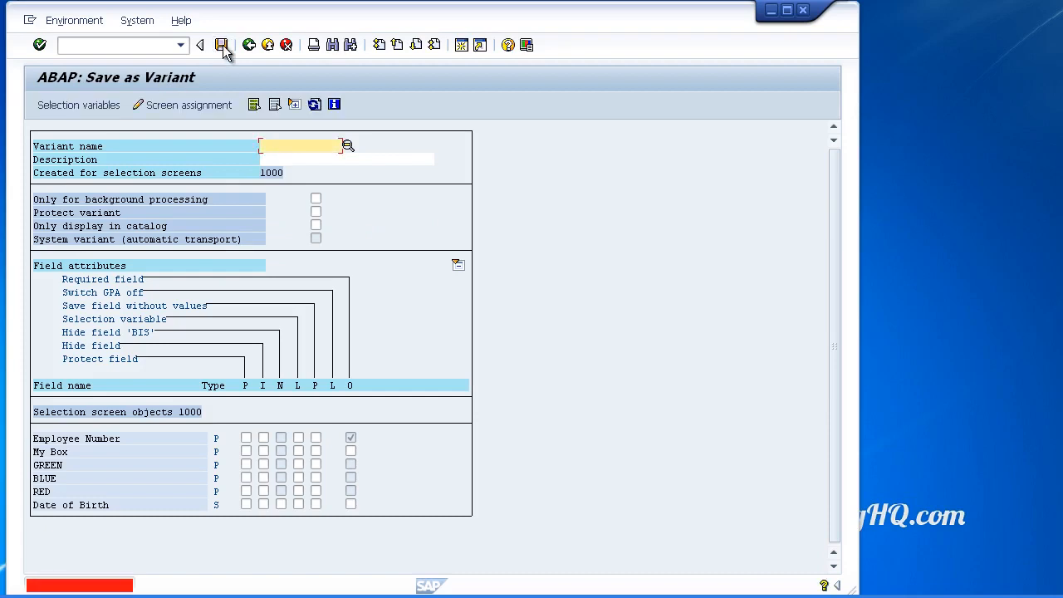
pyautogui.write('z')
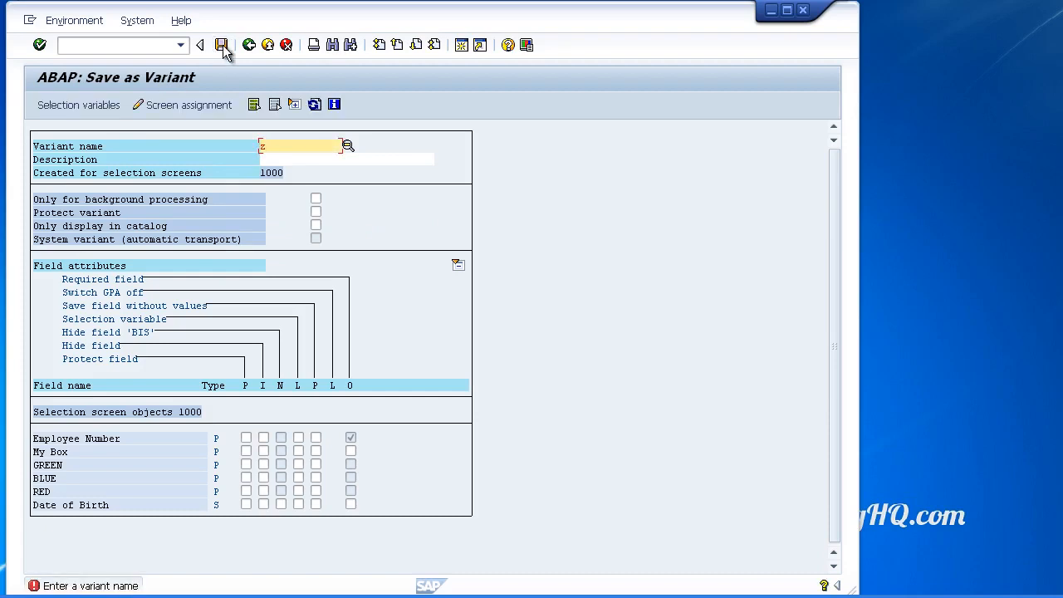
pyautogui.write('1')
pyautogui.click(221, 45)
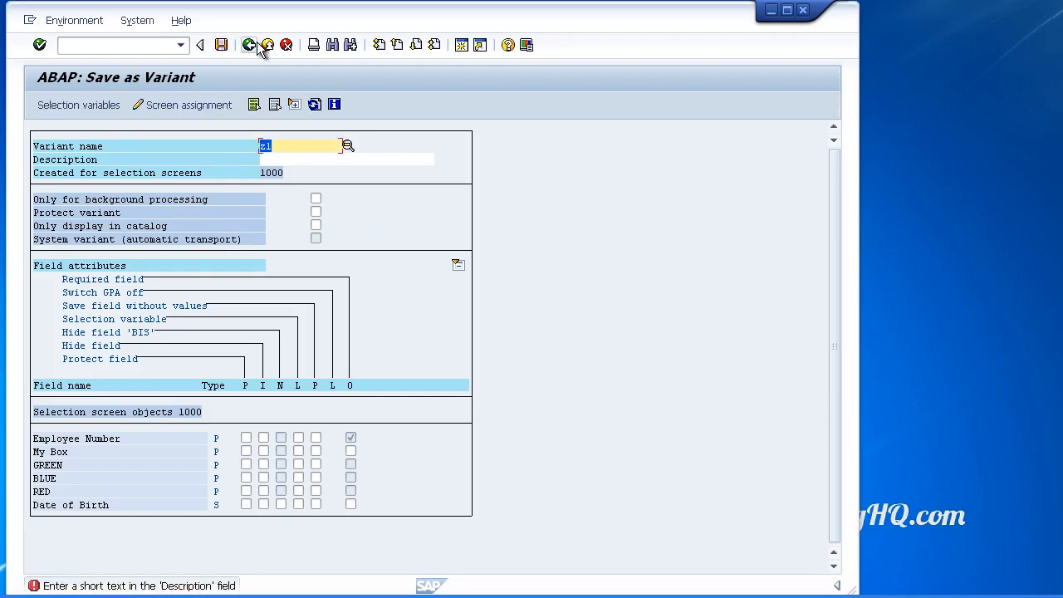
pyautogui.click(276, 160)
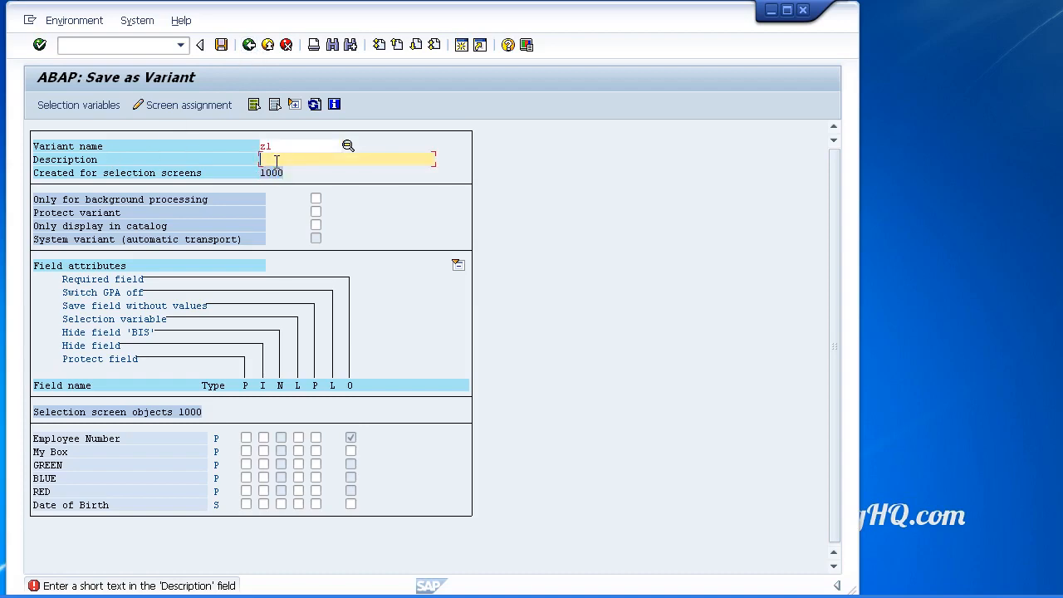
pyautogui.write('z1')
pyautogui.click(221, 45)
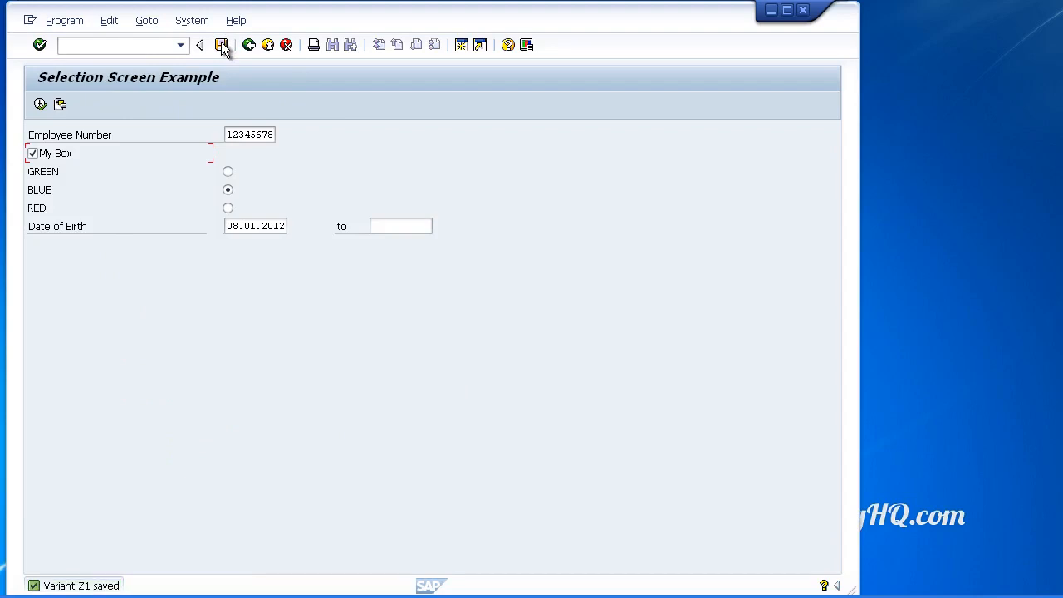
# Leave the selection screen, run the report again and load variant Z1 into it
pyautogui.press('F3')
pyautogui.press('F8')
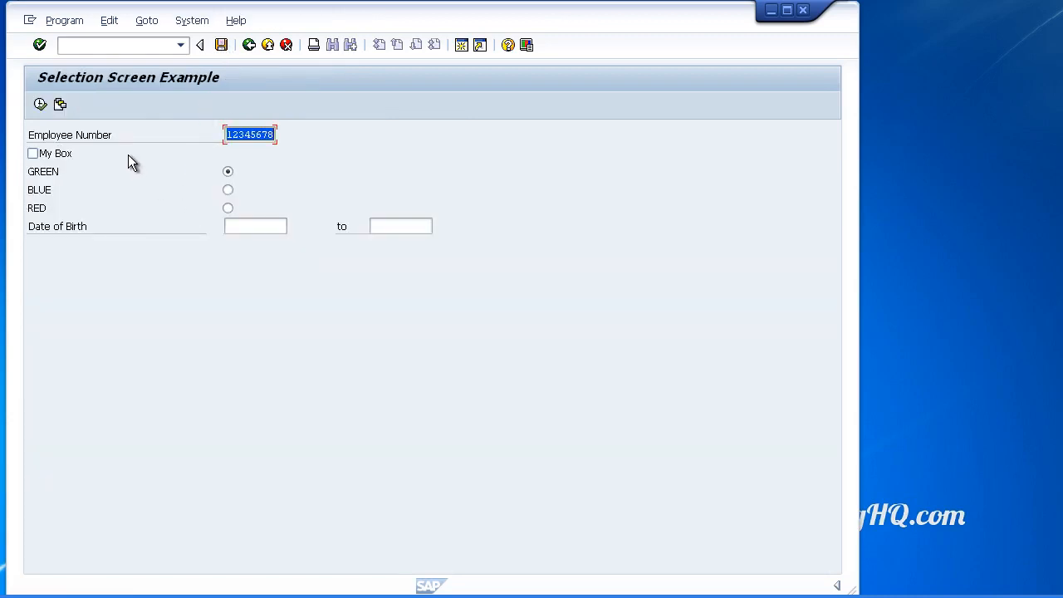
pyautogui.click(61, 107)
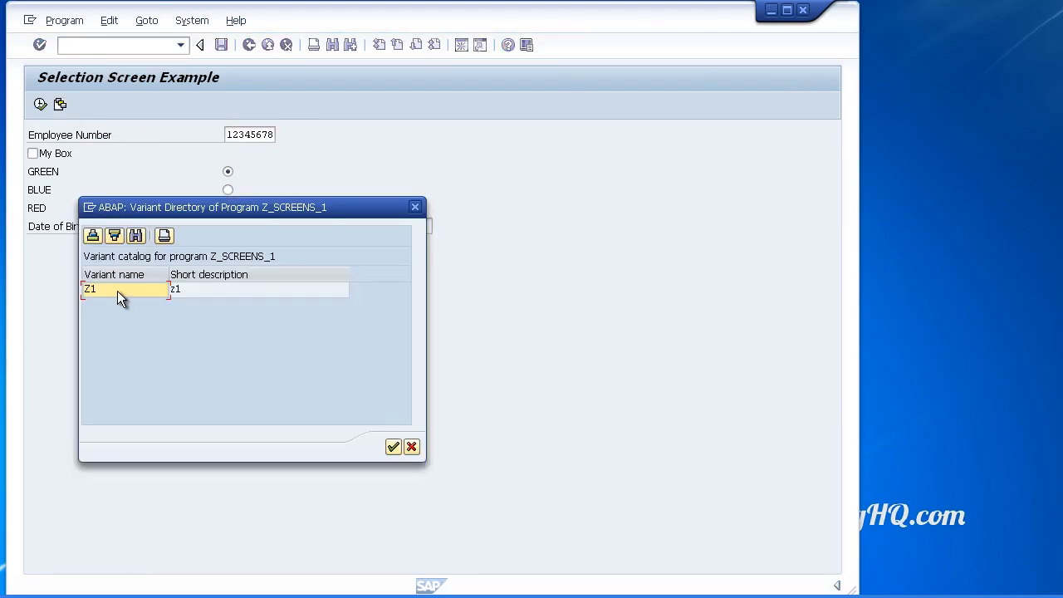
pyautogui.doubleClick(117, 290)
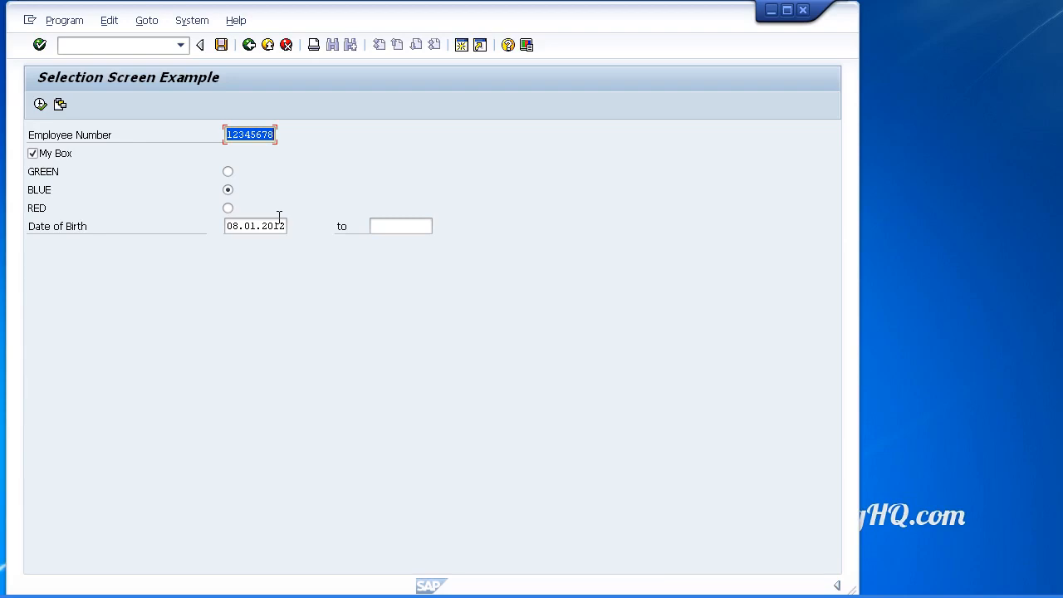
# Return to the ABAP Editor's initial screen, open variant maintenance for Z_SCREENS_1 and start creating variant z2
pyautogui.press('F3')
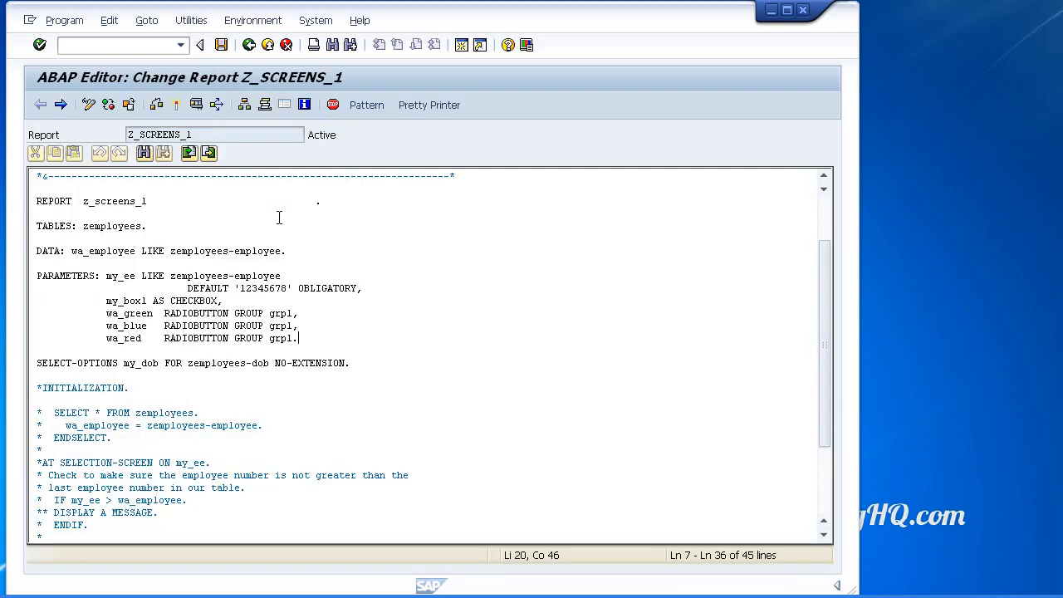
pyautogui.press('F3')
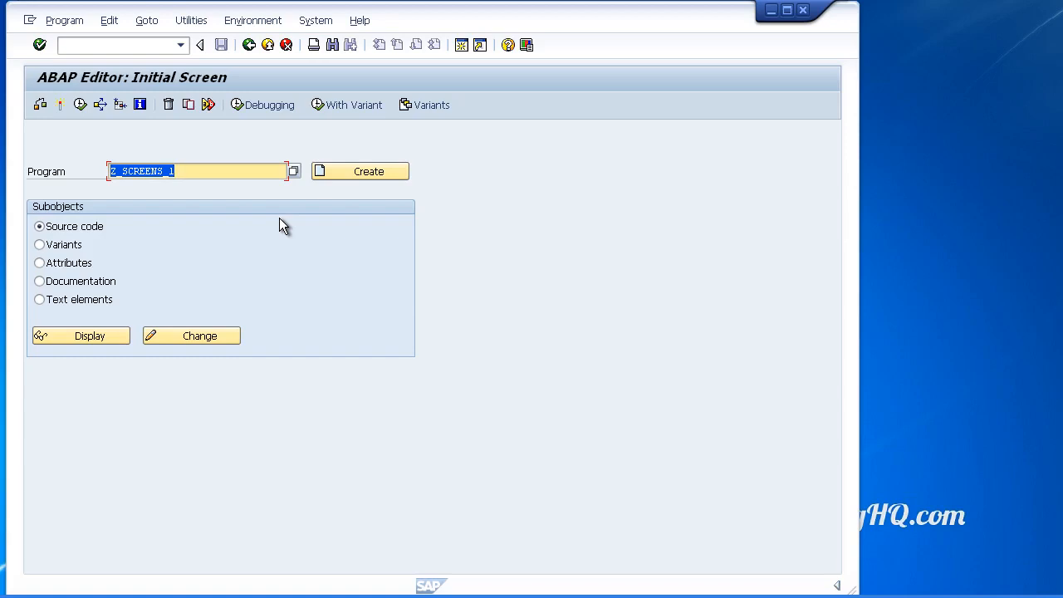
pyautogui.click(63, 262)
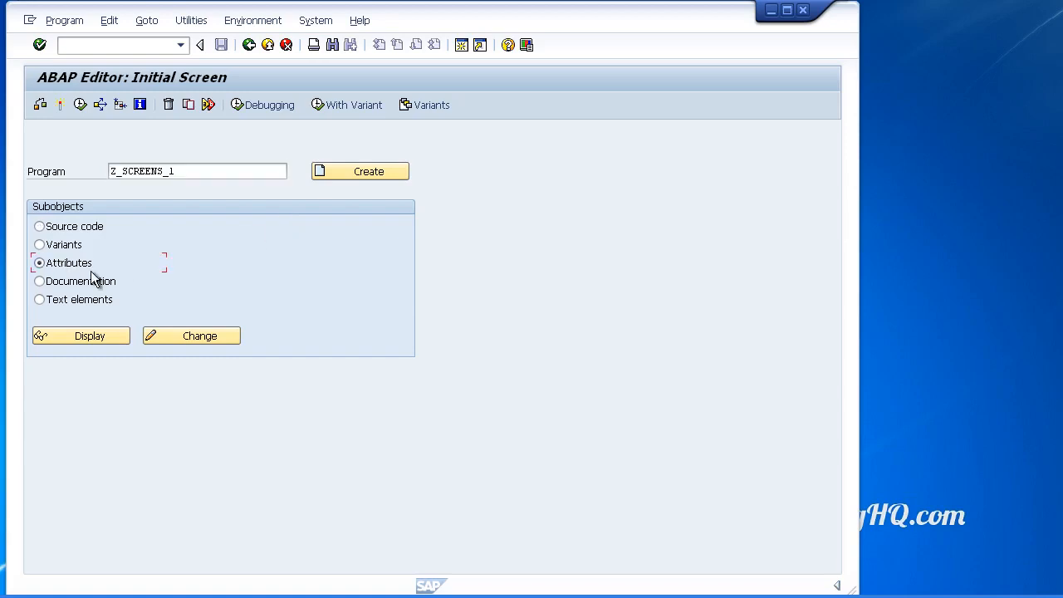
pyautogui.click(60, 244)
pyautogui.click(184, 336)
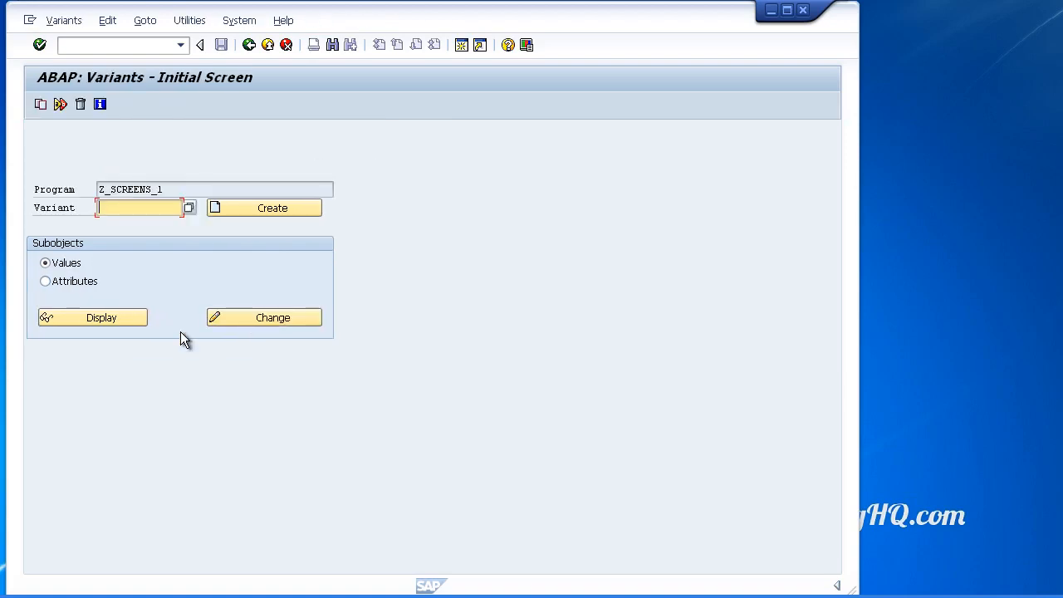
pyautogui.write('z2')
pyautogui.click(279, 209)
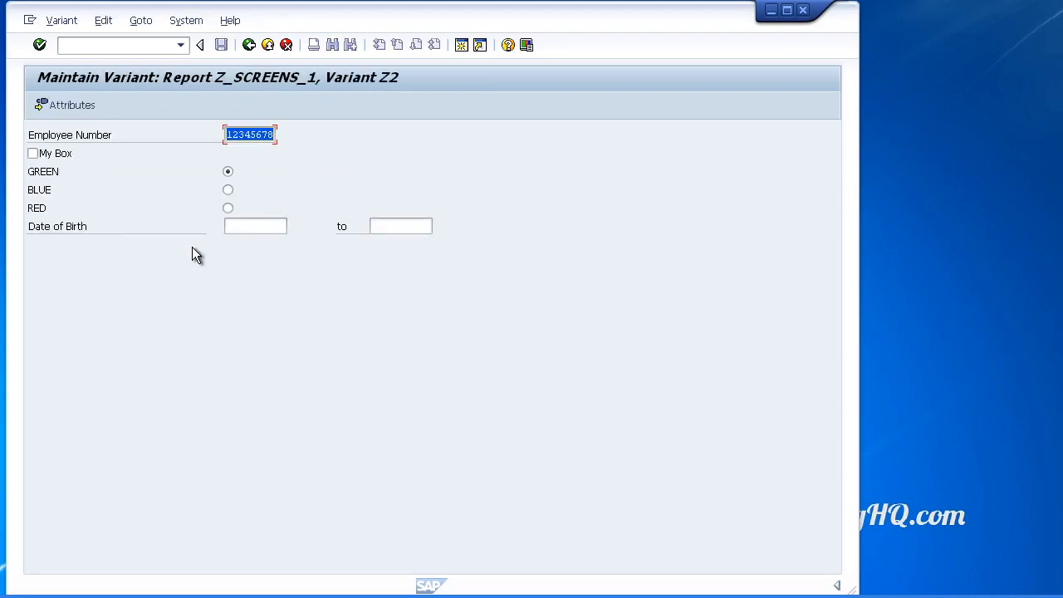
# Select RED and tick My Box in the values of variant Z2, leaving the date of birth empty
pyautogui.click(227, 190)
pyautogui.click(227, 208)
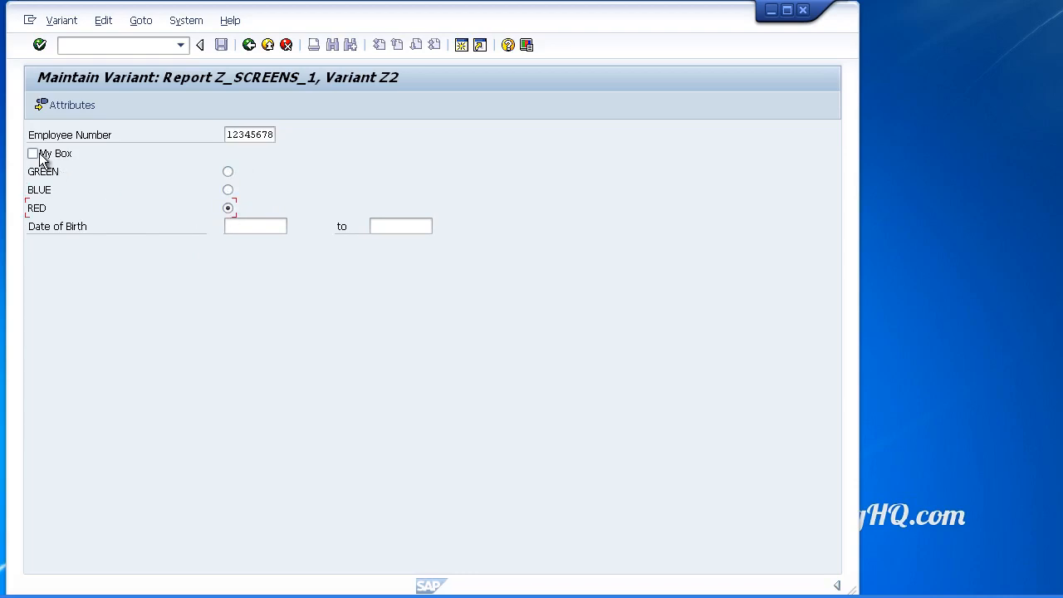
pyautogui.click(33, 153)
pyautogui.click(249, 228)
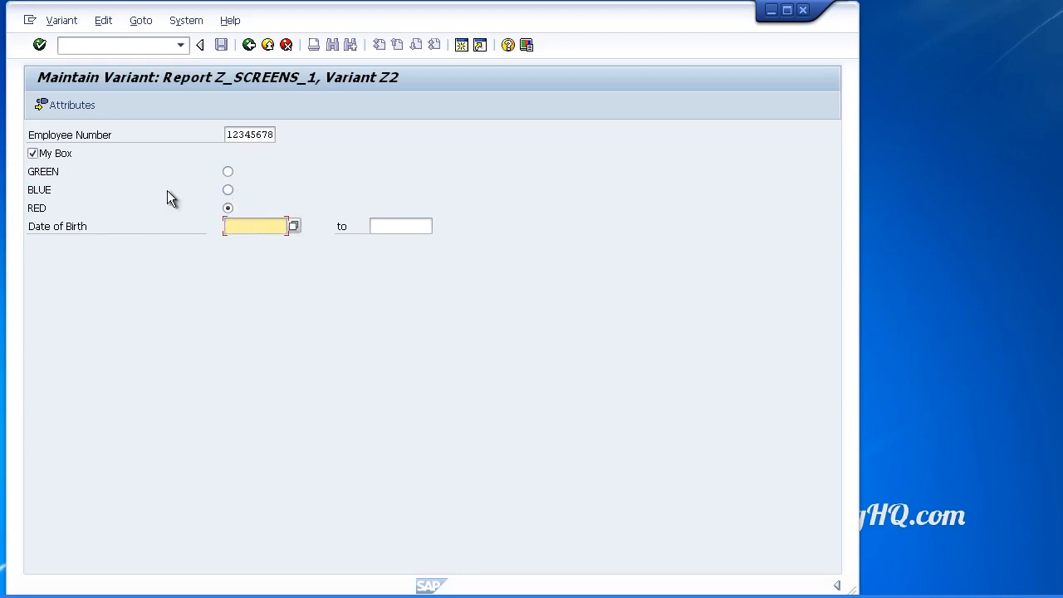
# Give variant Z2 the description z2 in its attributes, save it and return to the variants' initial screen
pyautogui.click(80, 109)
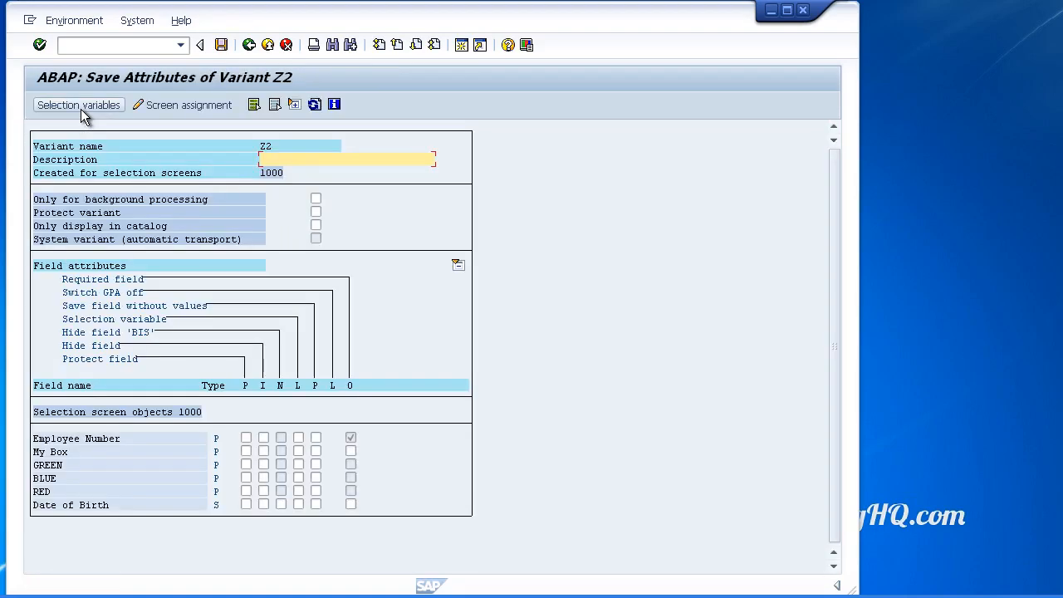
pyautogui.write('z2')
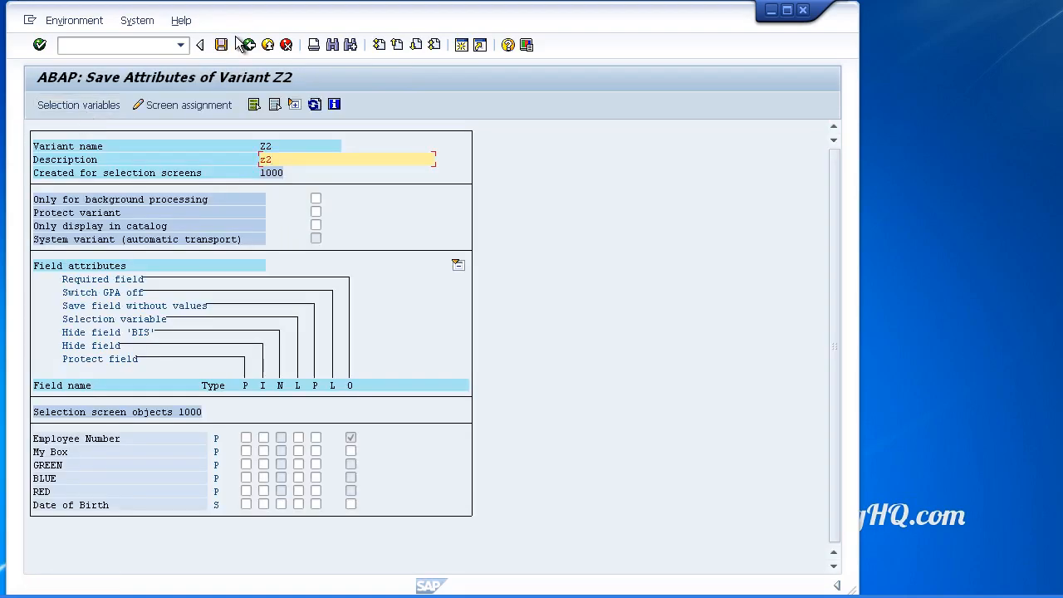
pyautogui.click(222, 45)
pyautogui.click(248, 46)
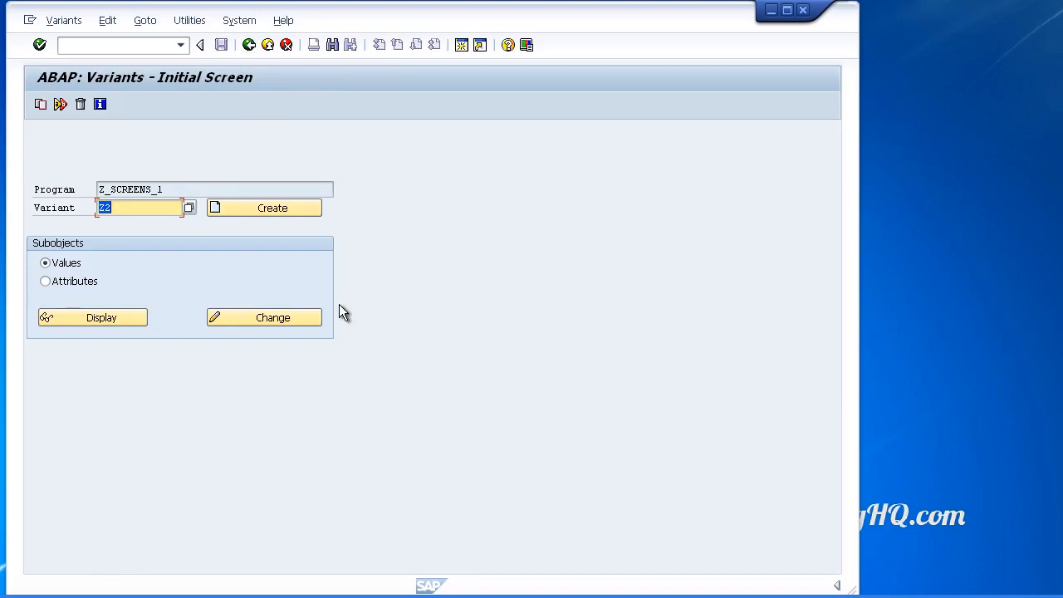
# Check the variant directory of Z_SCREENS_1 without changing the selection and go back to the ABAP Editor's initial screen
pyautogui.click(189, 208)
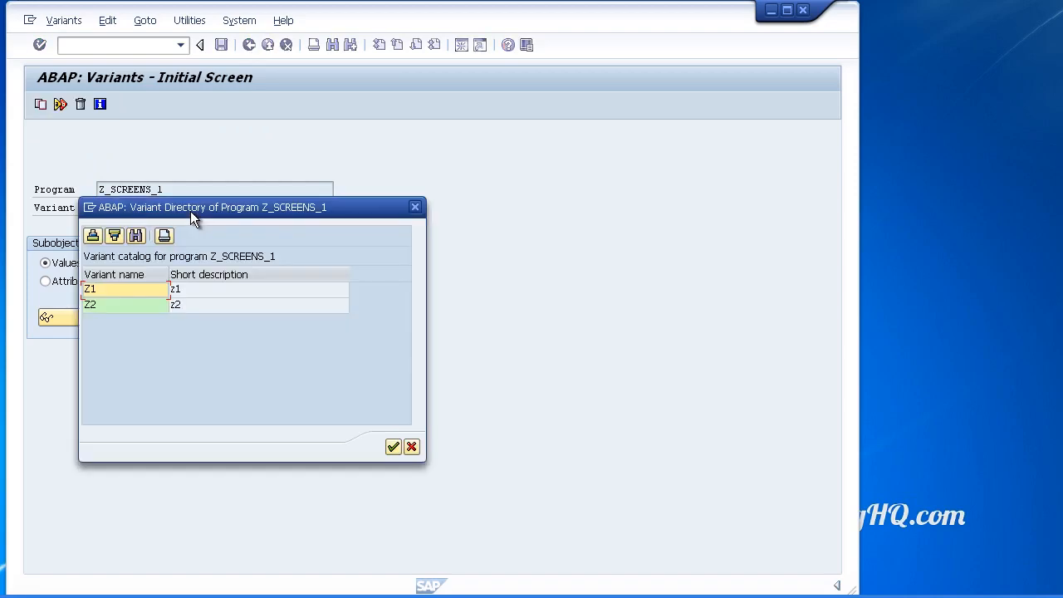
pyautogui.click(117, 293)
pyautogui.click(108, 304)
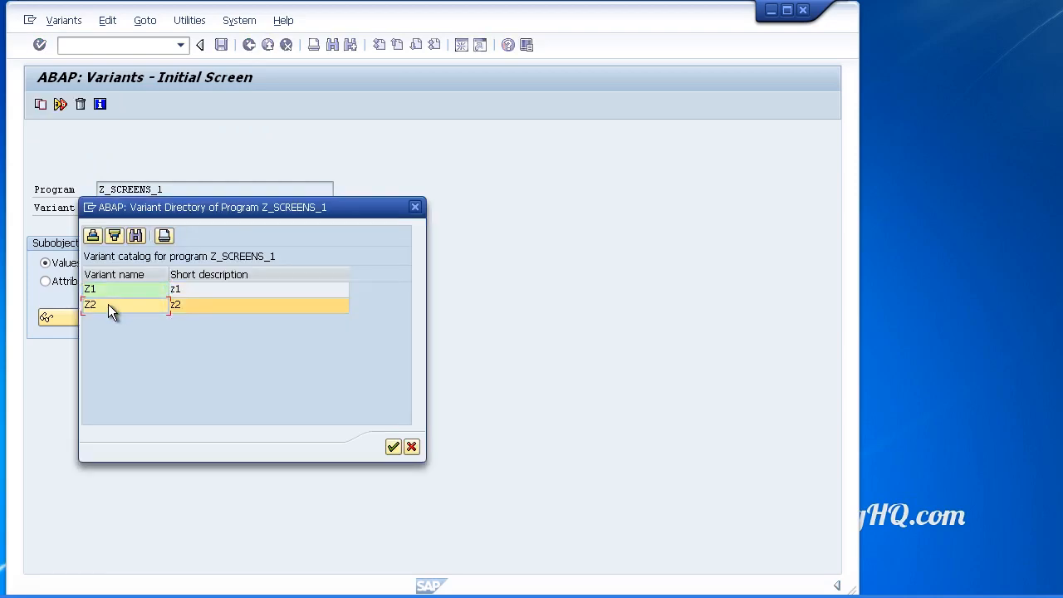
pyautogui.click(408, 448)
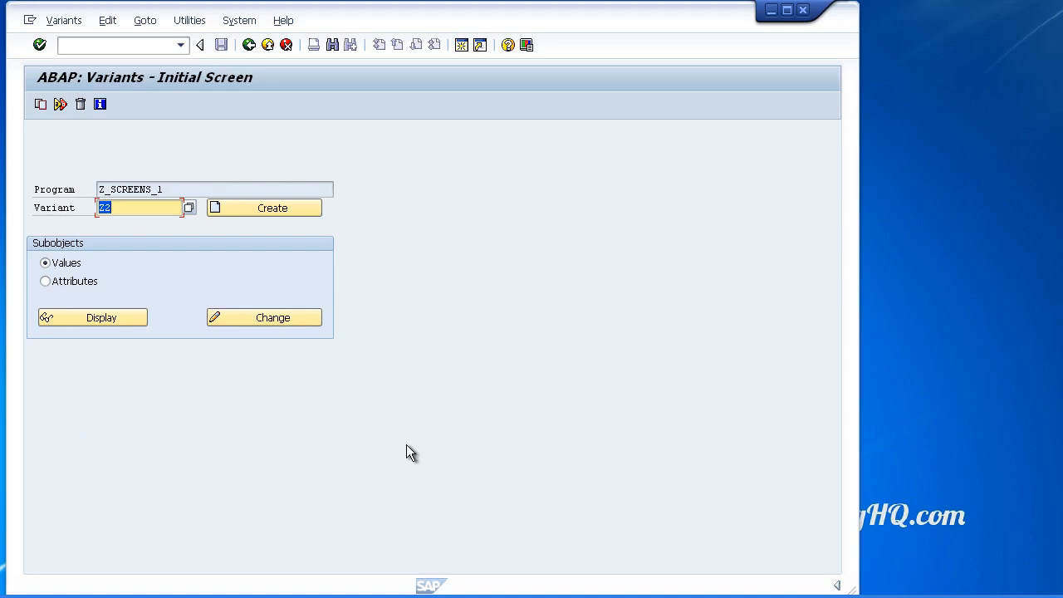
pyautogui.press('F3')
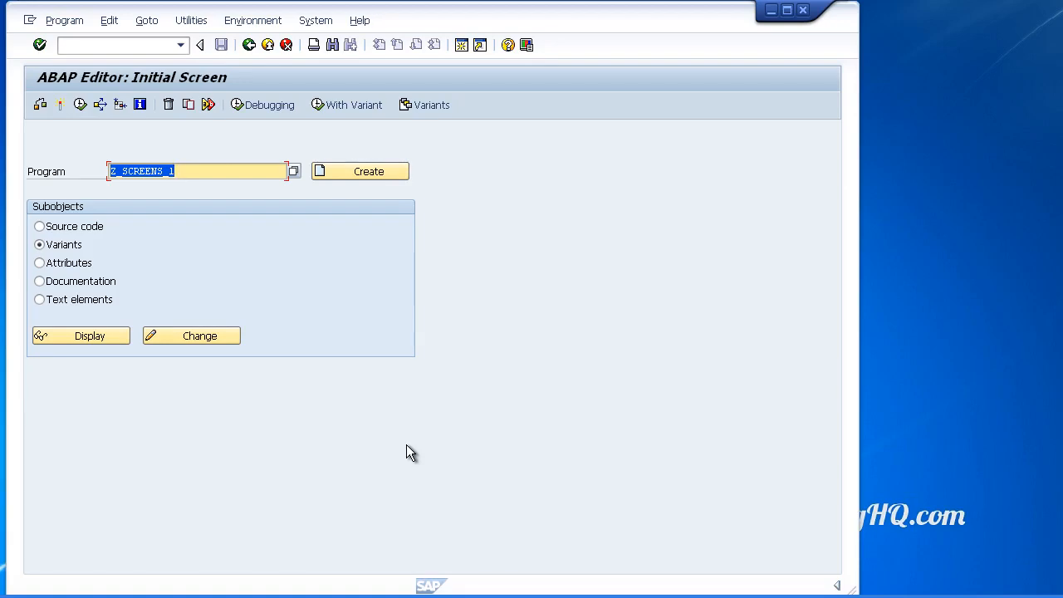
# Reopen variant maintenance, choose variant Z1 from the directory, view its values in change mode and go back
pyautogui.click(59, 337)
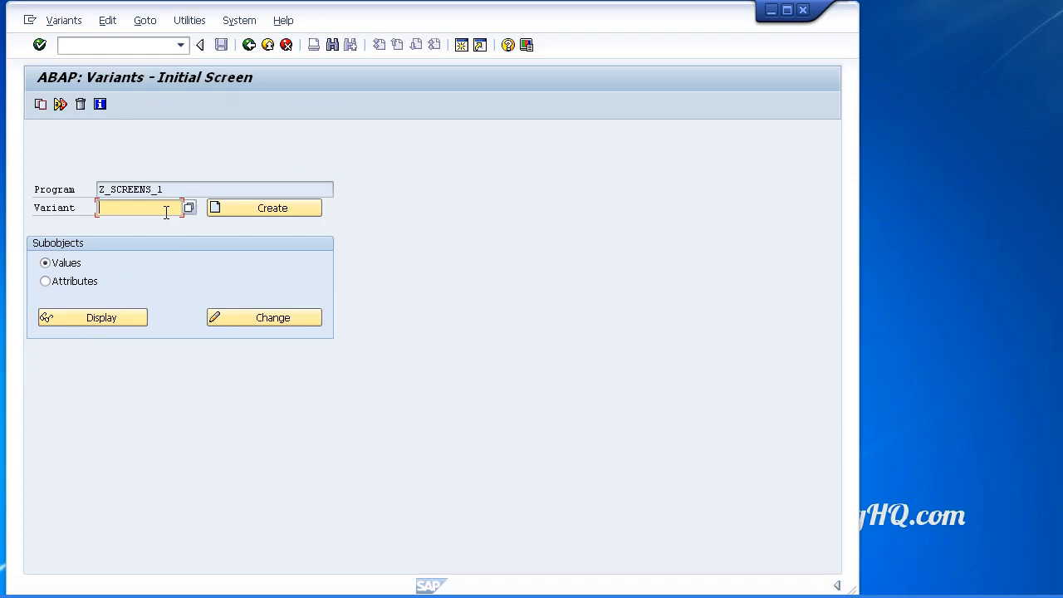
pyautogui.press('F4')
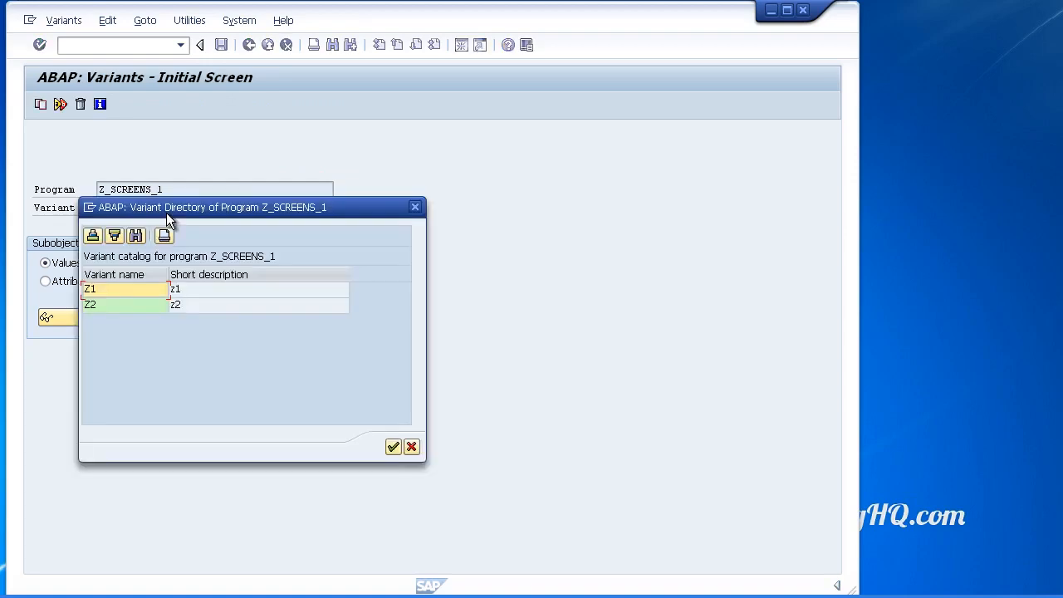
pyautogui.click(125, 289)
pyautogui.doubleClick(126, 297)
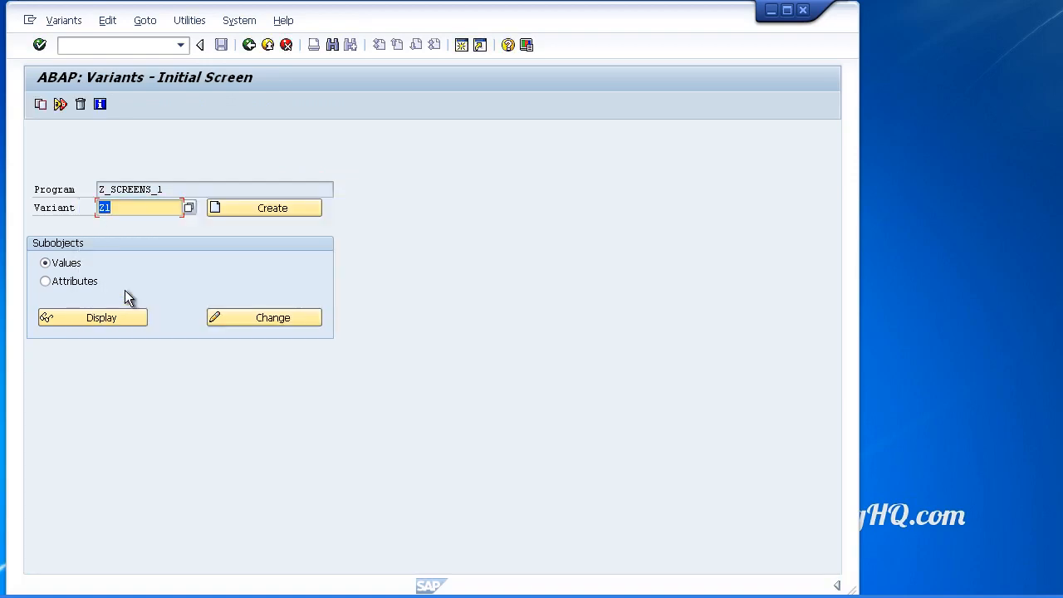
pyautogui.click(246, 317)
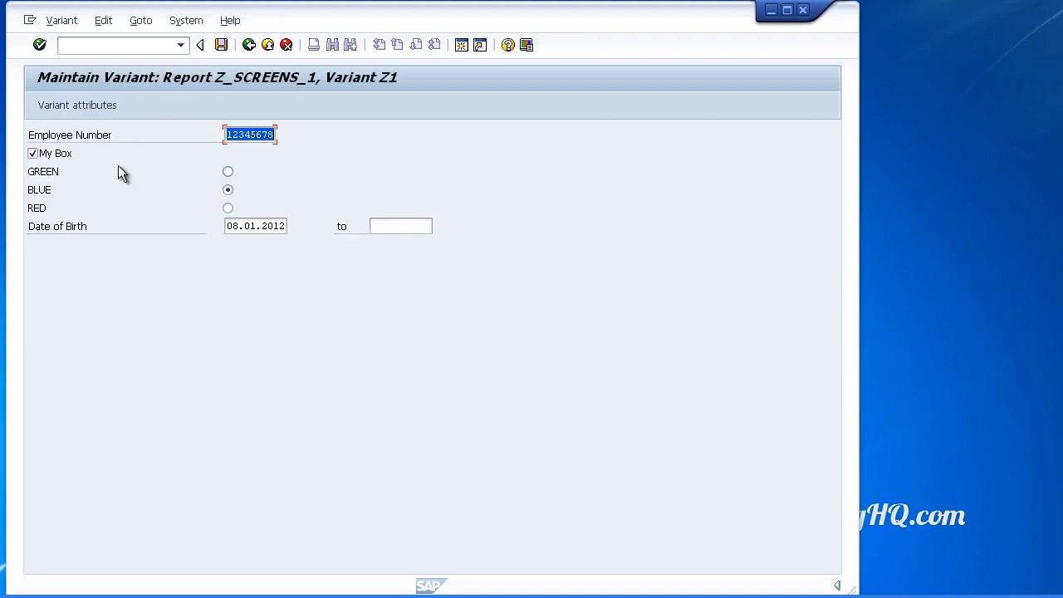
pyautogui.click(248, 45)
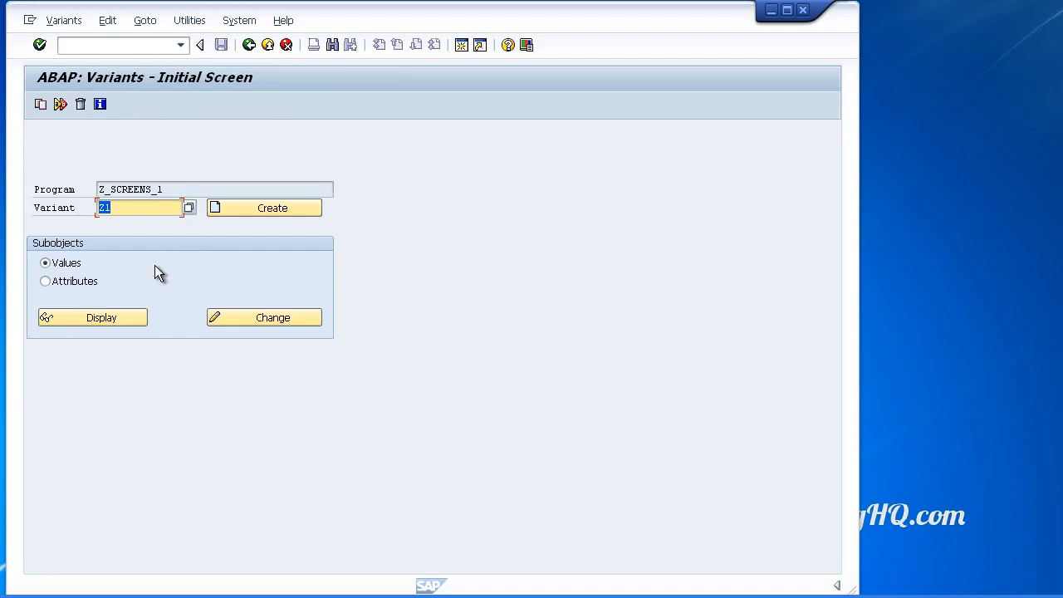
# View the attributes of variant Z1 in change mode and return to the variants' initial screen
pyautogui.click(85, 283)
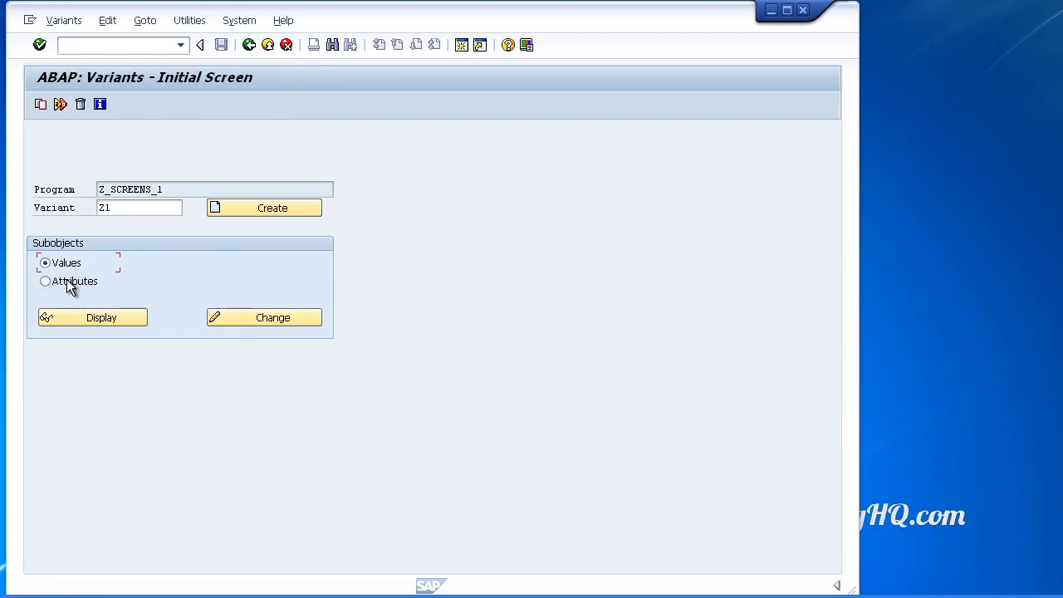
pyautogui.click(237, 318)
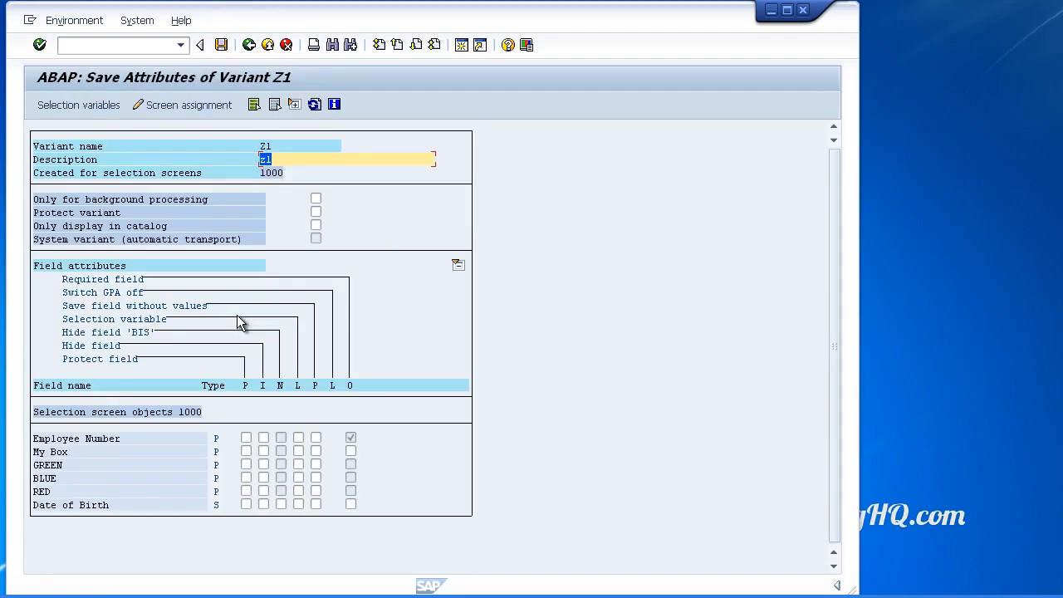
pyautogui.click(249, 45)
# Open variant Z1's values for changing, go to its attributes and enable Only for background processing, Protect variant and Only display in catalog
pyautogui.click(62, 263)
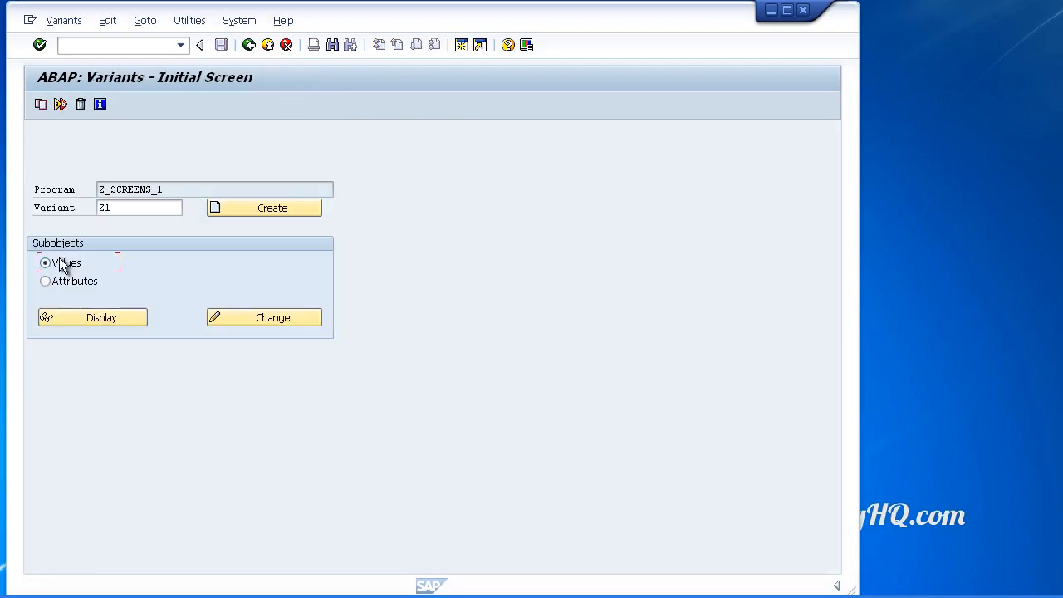
pyautogui.click(252, 317)
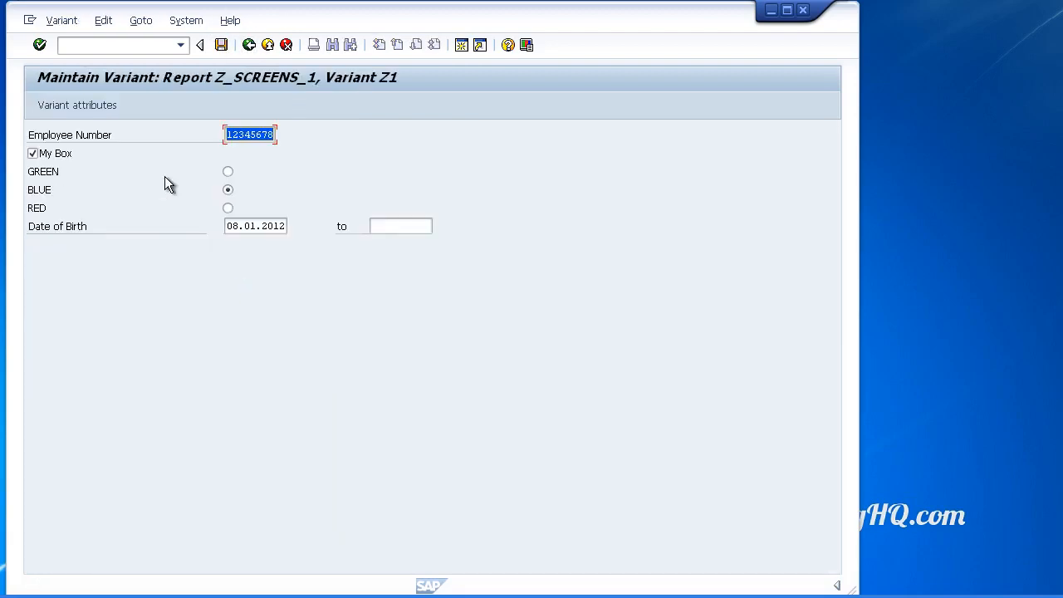
pyautogui.click(91, 105)
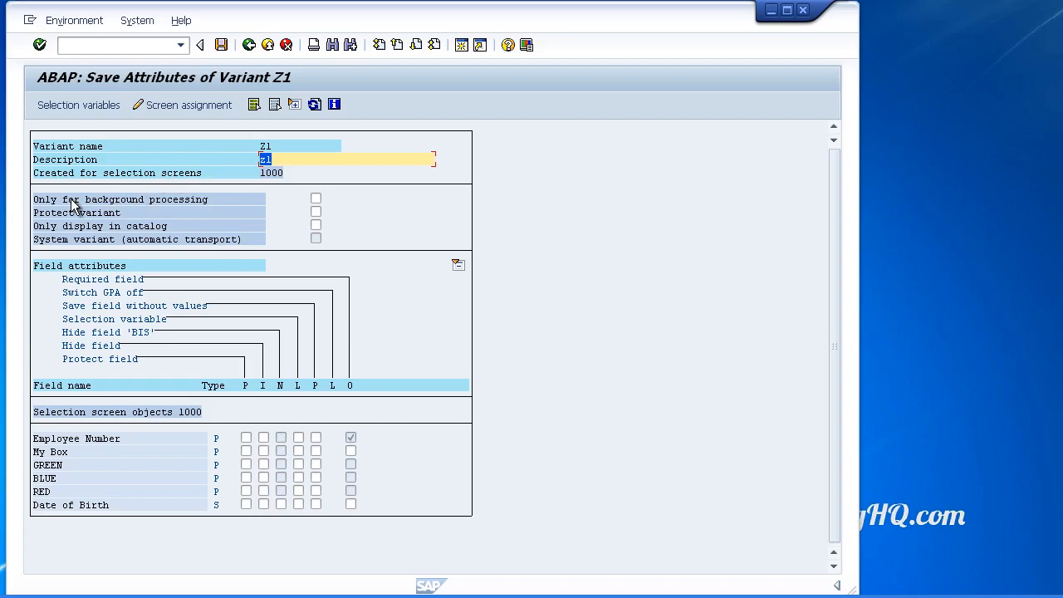
pyautogui.click(316, 199)
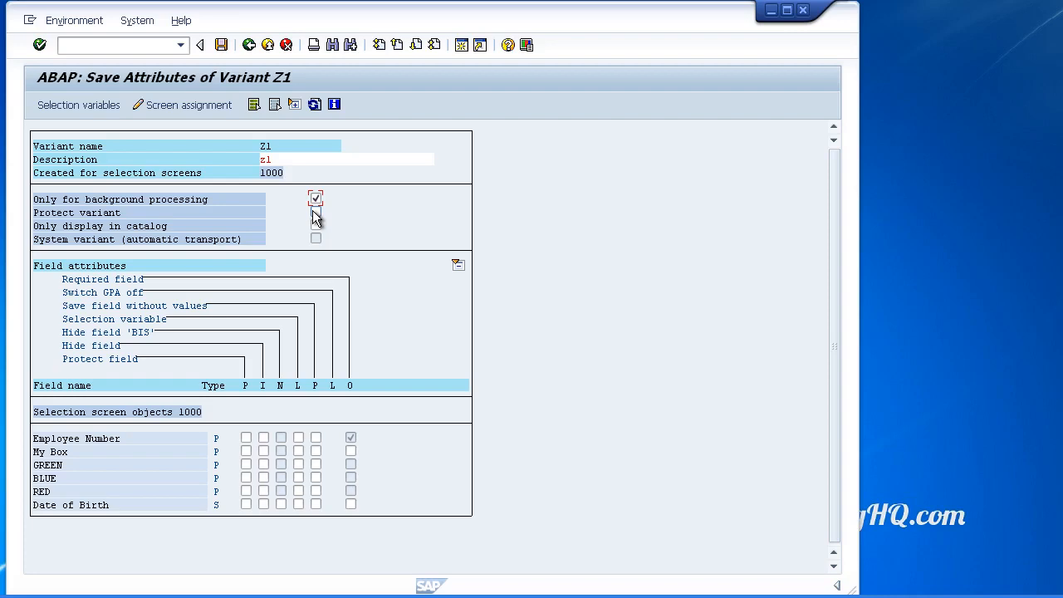
pyautogui.click(315, 212)
pyautogui.click(316, 226)
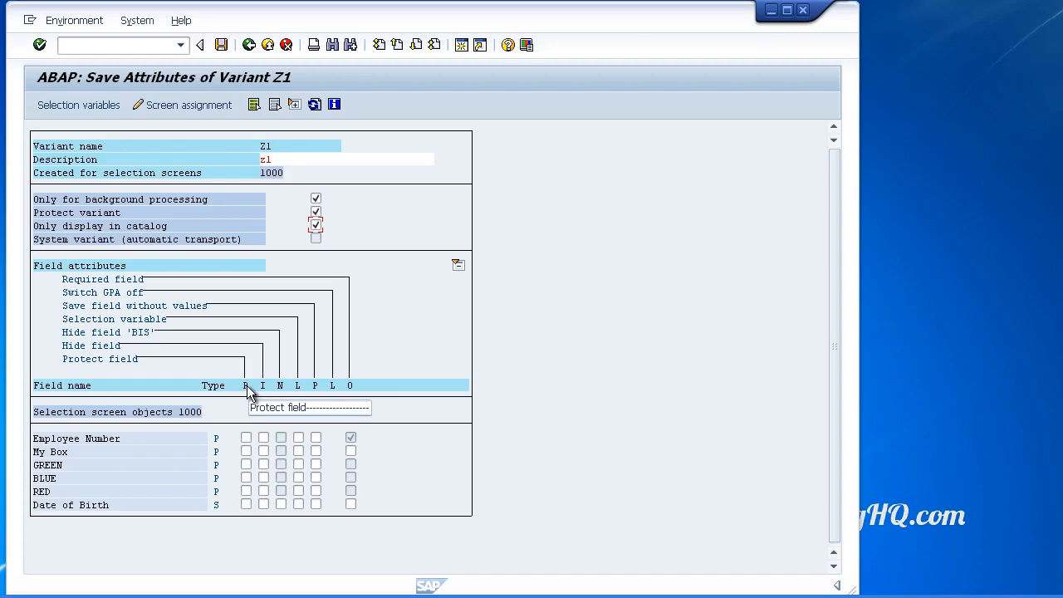
# Set the Protect field attribute for Date of Birth in variant Z1 and save, overwriting the existing variant
pyautogui.click(246, 505)
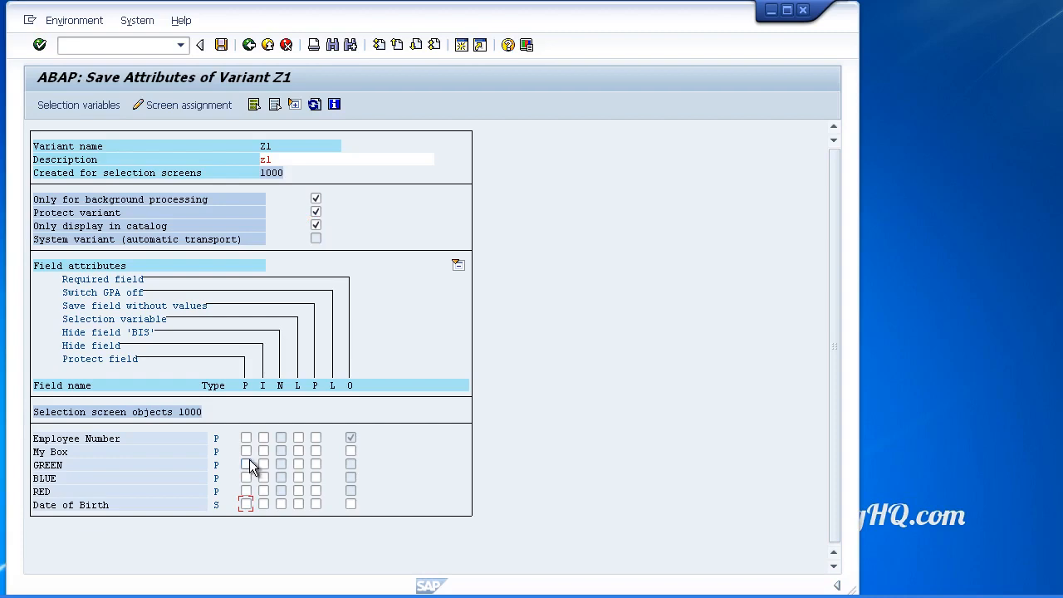
pyautogui.click(246, 504)
pyautogui.click(220, 45)
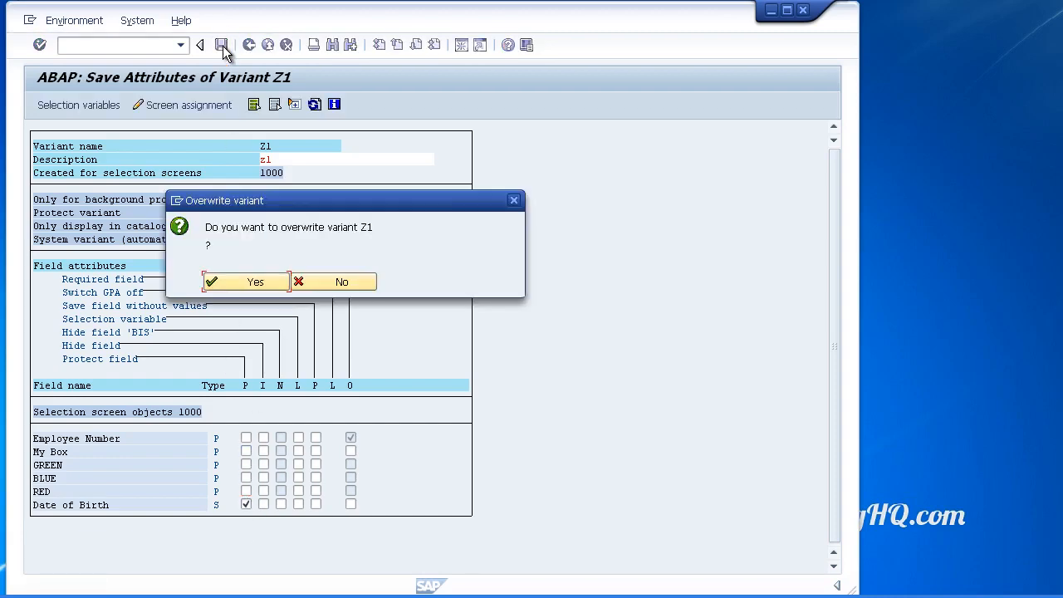
pyautogui.click(266, 282)
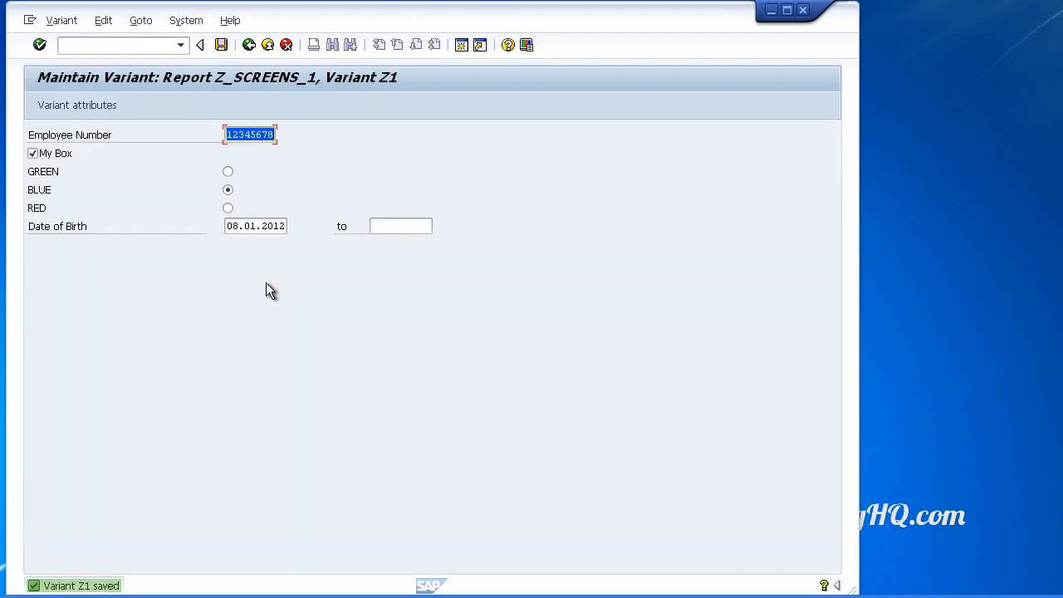
# Check the Date of Birth field and the saved attributes of variant Z1, and return to the ABAP Editor's initial screen
pyautogui.click(257, 227)
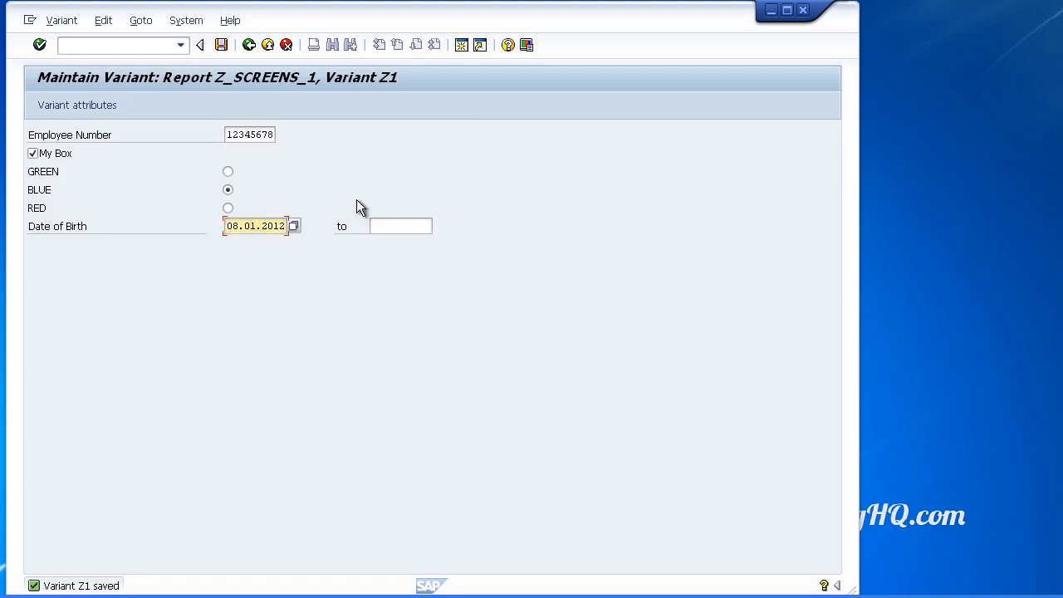
pyautogui.click(249, 44)
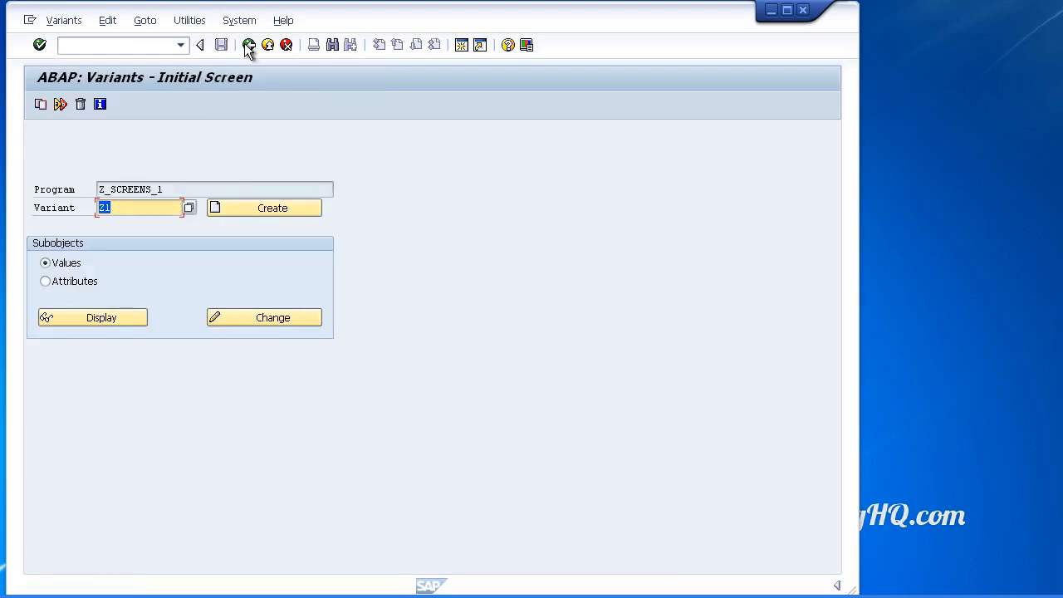
pyautogui.click(248, 45)
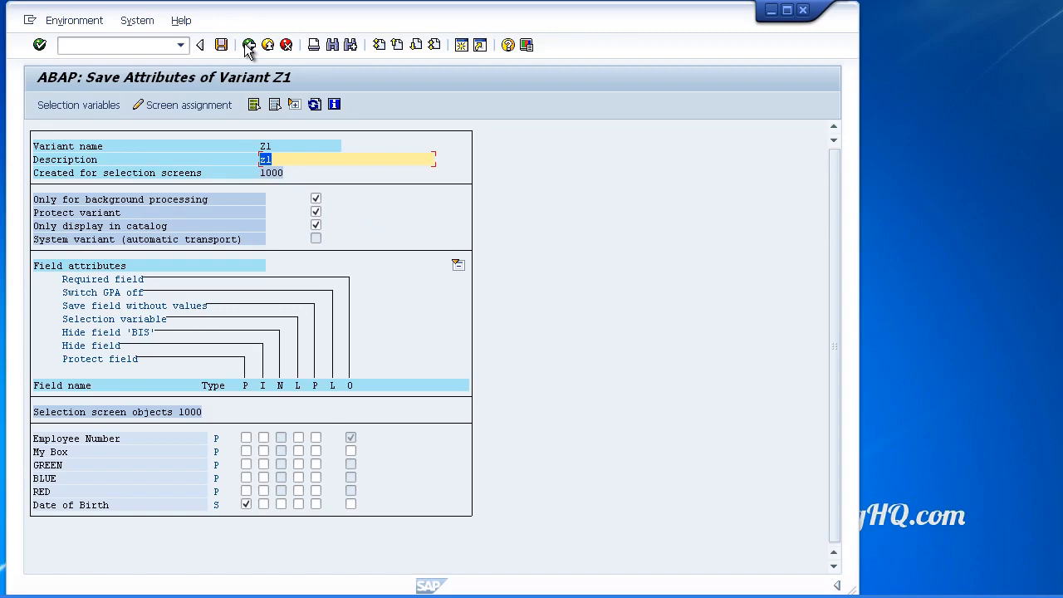
pyautogui.click(248, 45)
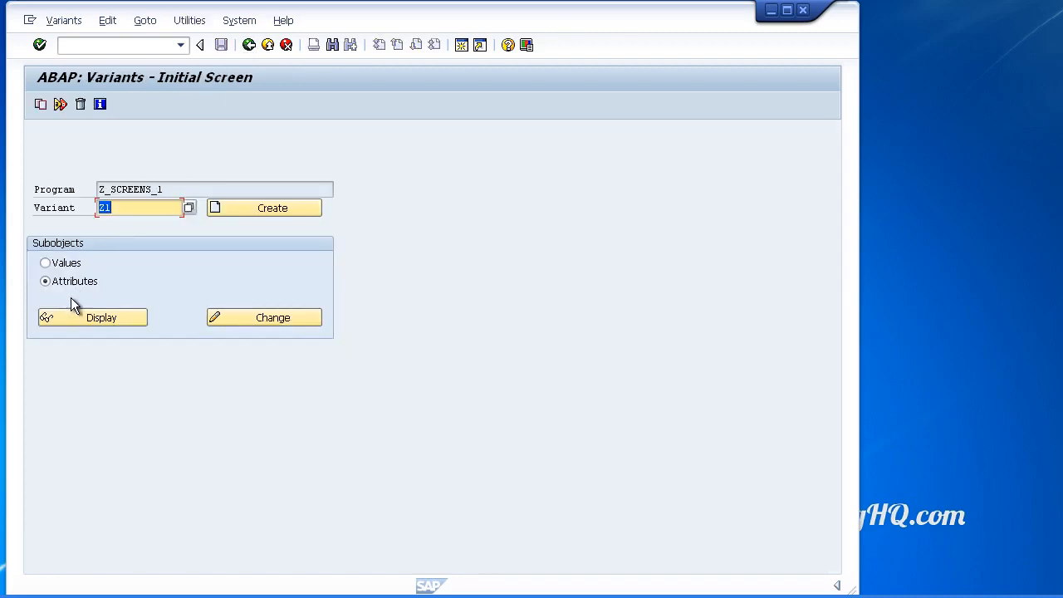
pyautogui.press('F3')
# Run Z_SCREENS_1 from its source code, check its variant directory without loading a variant, and return to the ABAP Editor's initial screen
pyautogui.click(87, 226)
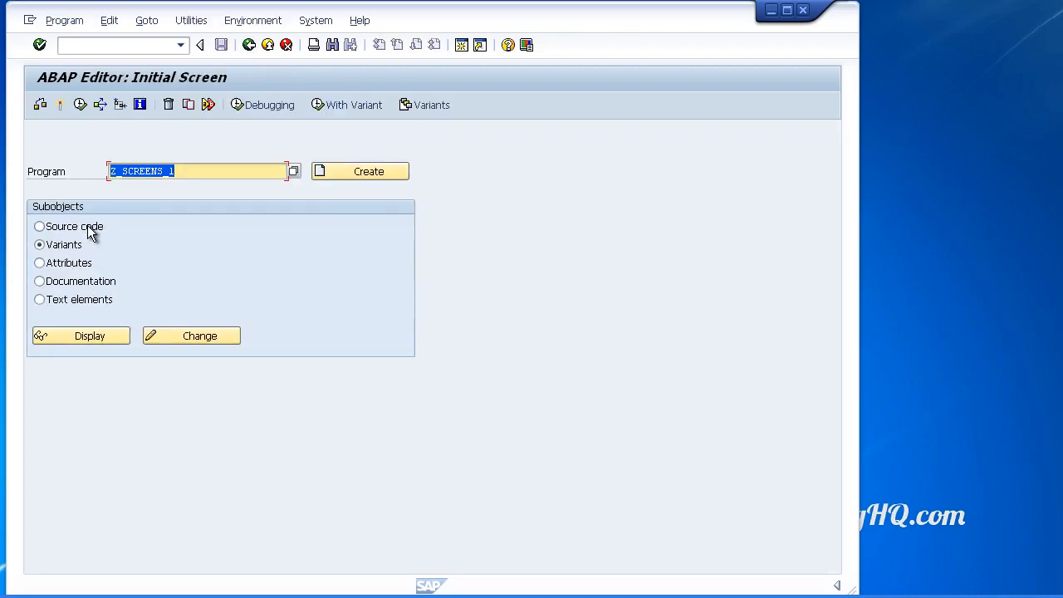
pyautogui.click(88, 334)
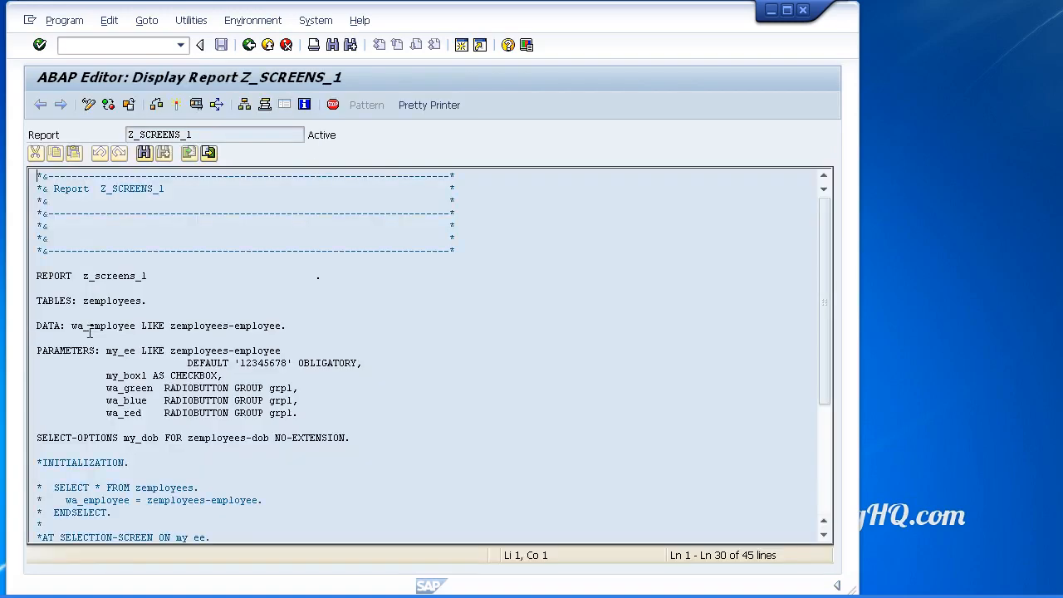
pyautogui.press('F8')
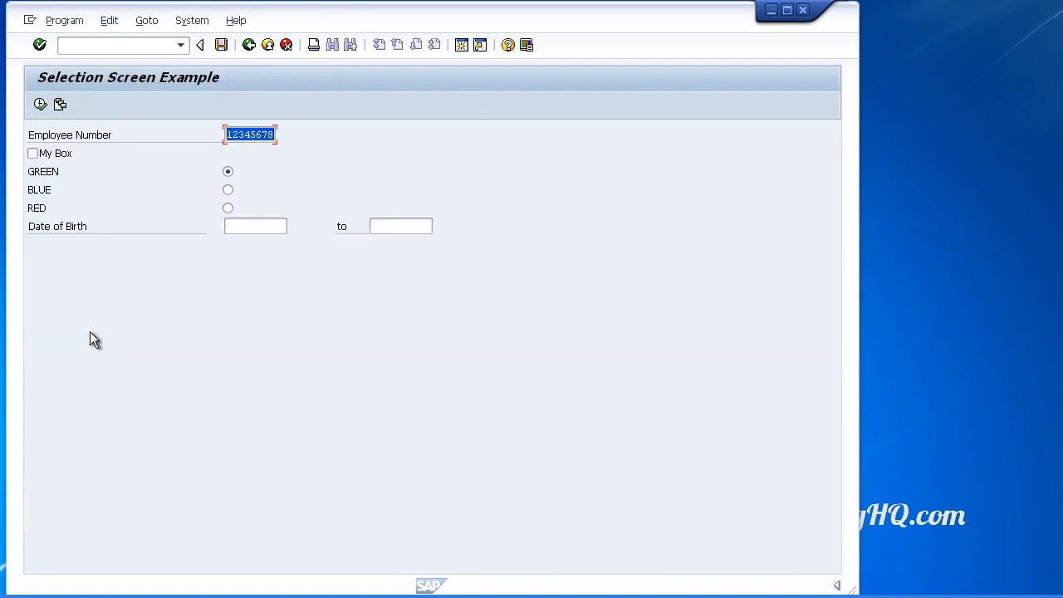
pyautogui.click(62, 105)
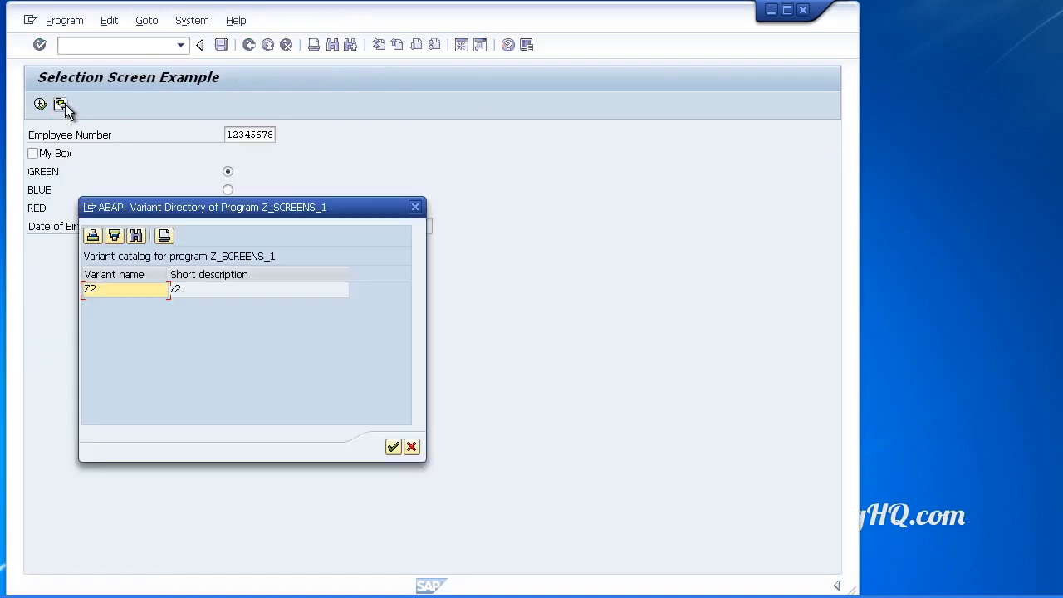
pyautogui.click(110, 293)
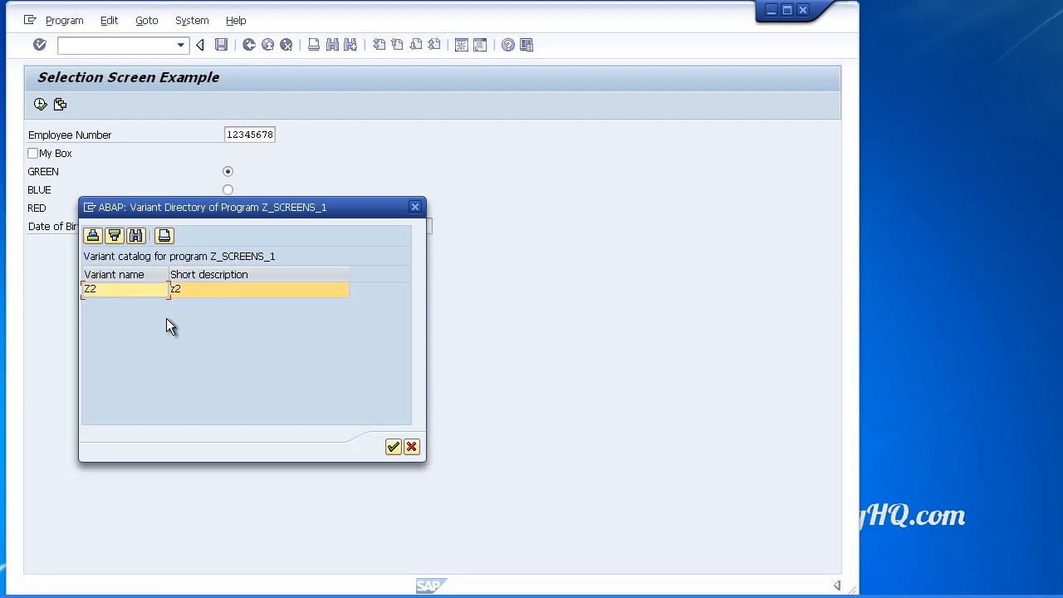
pyautogui.click(416, 444)
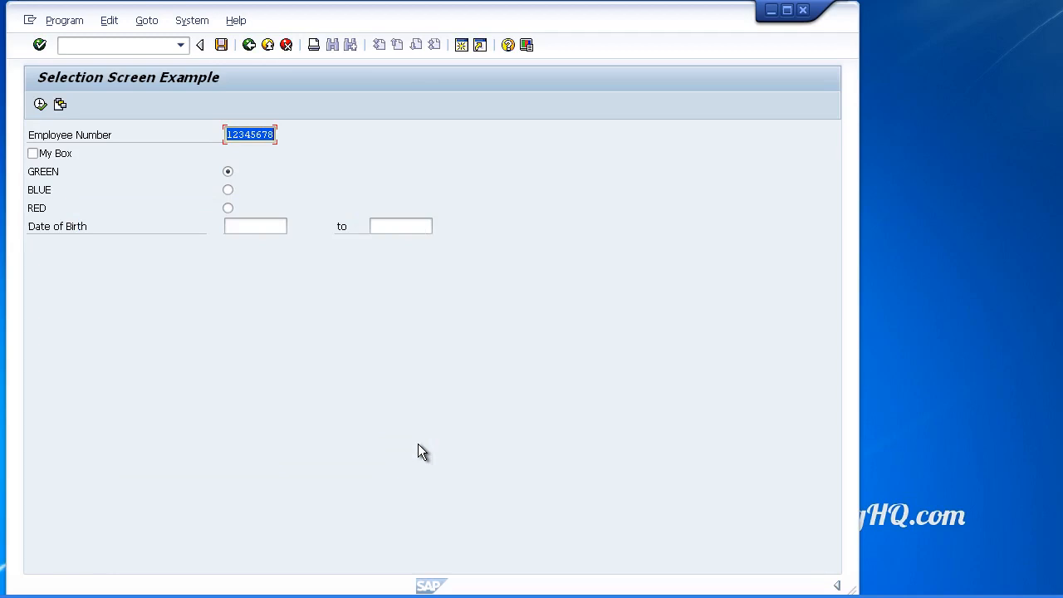
pyautogui.press('F3')
pyautogui.press('F3')
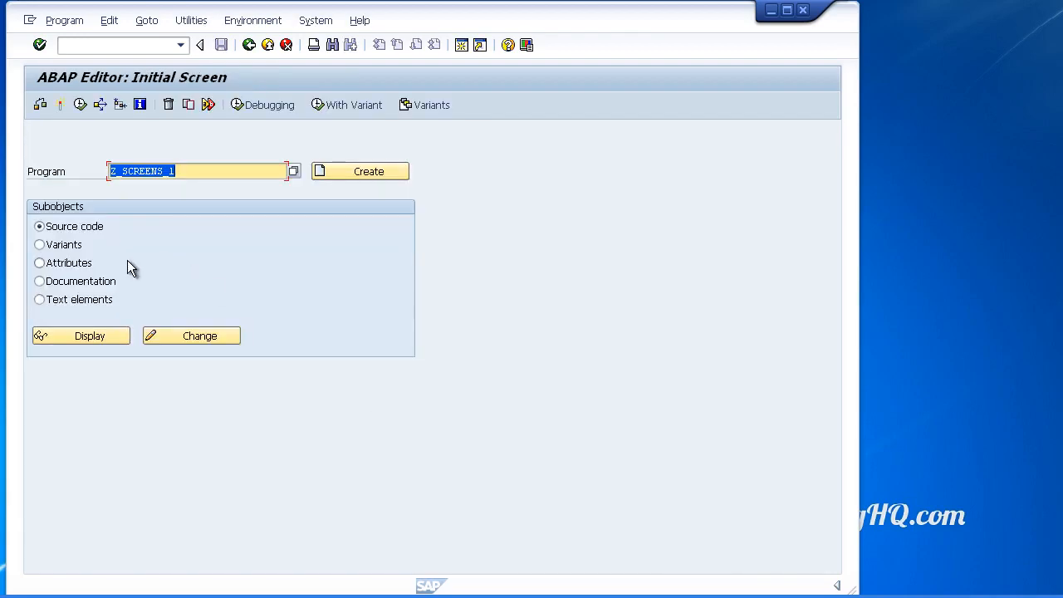
# Reopen variant maintenance, check the variant directory, enter Z1 manually as the variant and open its attributes for changing
pyautogui.click(70, 244)
pyautogui.click(91, 334)
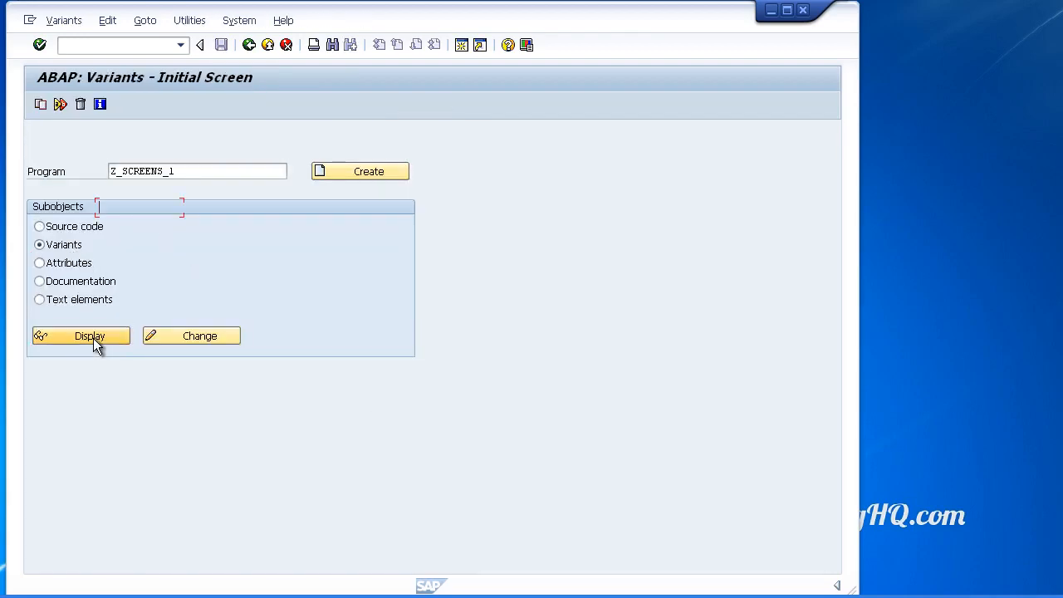
pyautogui.press('F4')
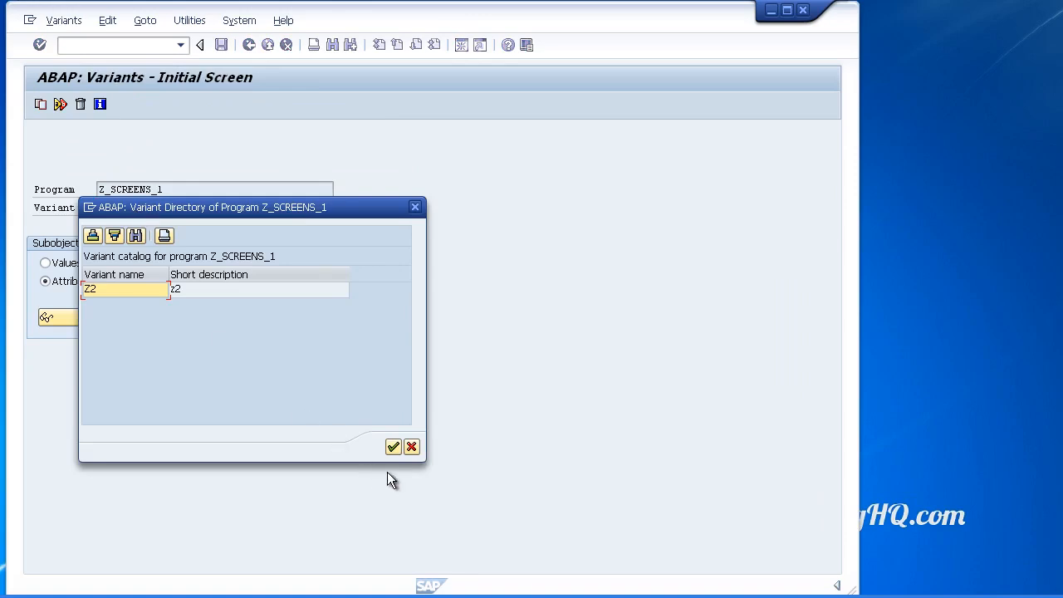
pyautogui.click(413, 447)
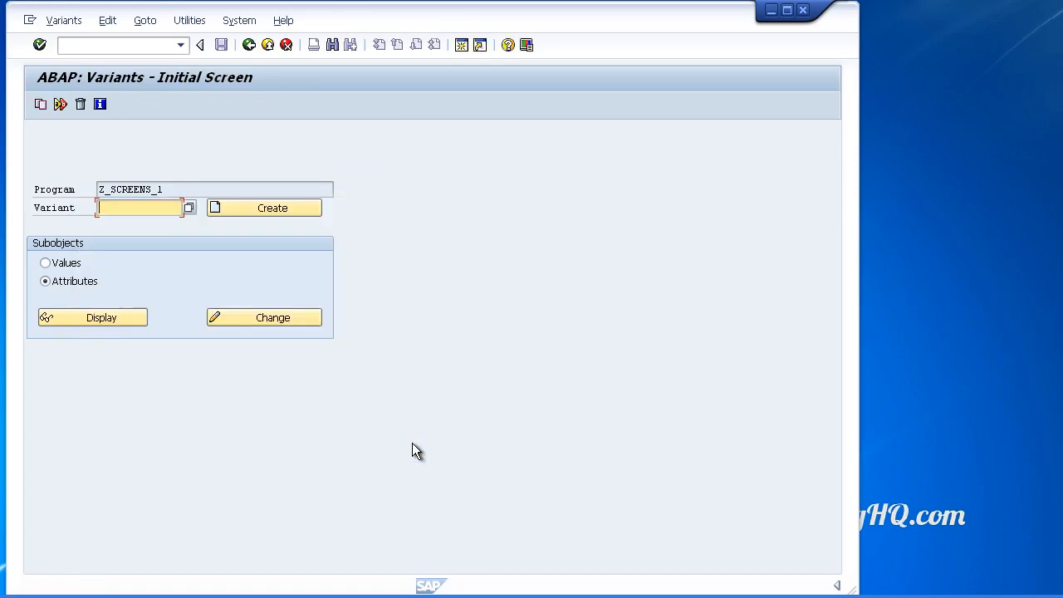
pyautogui.write('z1')
pyautogui.click(226, 316)
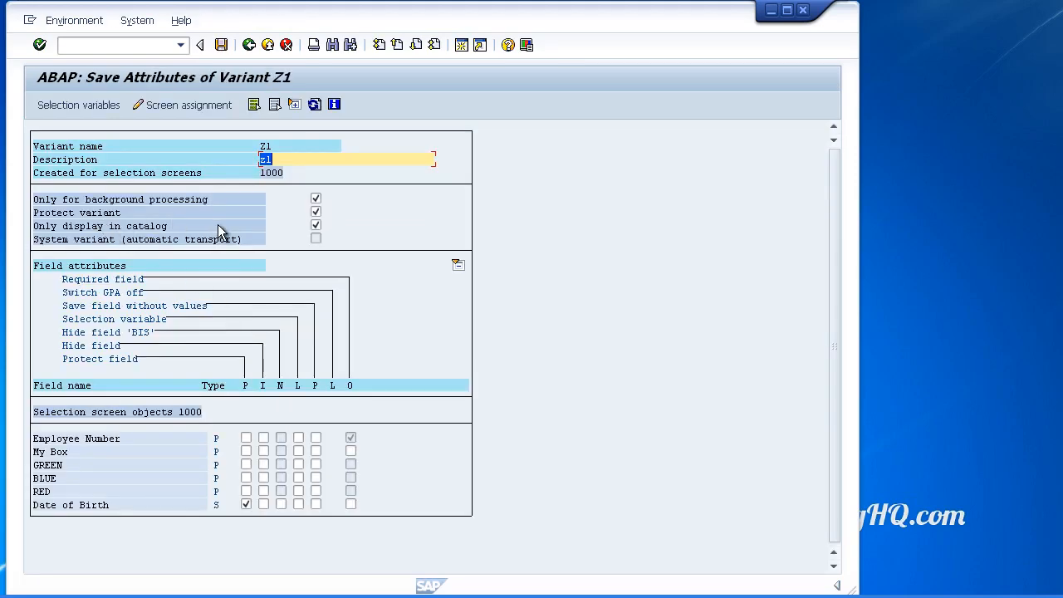
# Turn off Only display in catalog and Protect variant for variant Z1 and save, overwriting the existing variant
pyautogui.click(315, 225)
pyautogui.click(316, 213)
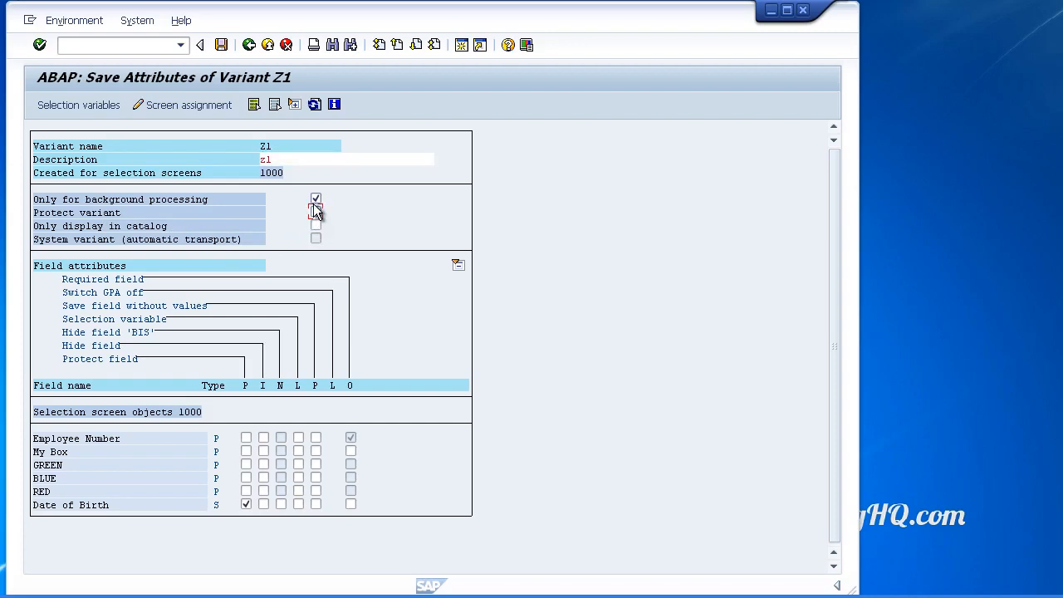
pyautogui.click(221, 44)
pyautogui.click(270, 283)
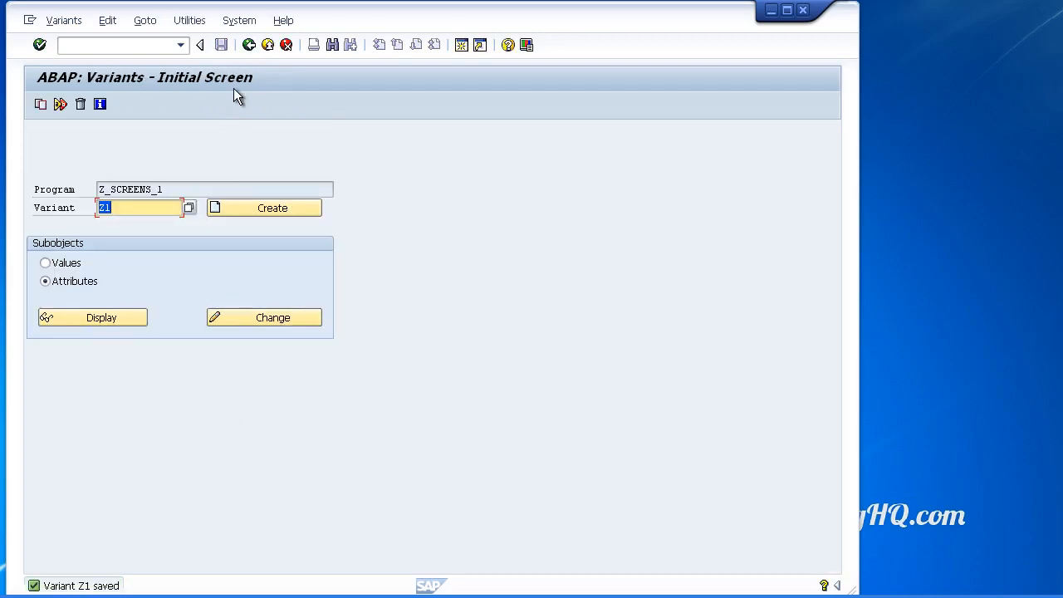
# Return to the ABAP Editor, run Z_SCREENS_1 from its source code and load variant Z1 into the selection screen
pyautogui.click(249, 44)
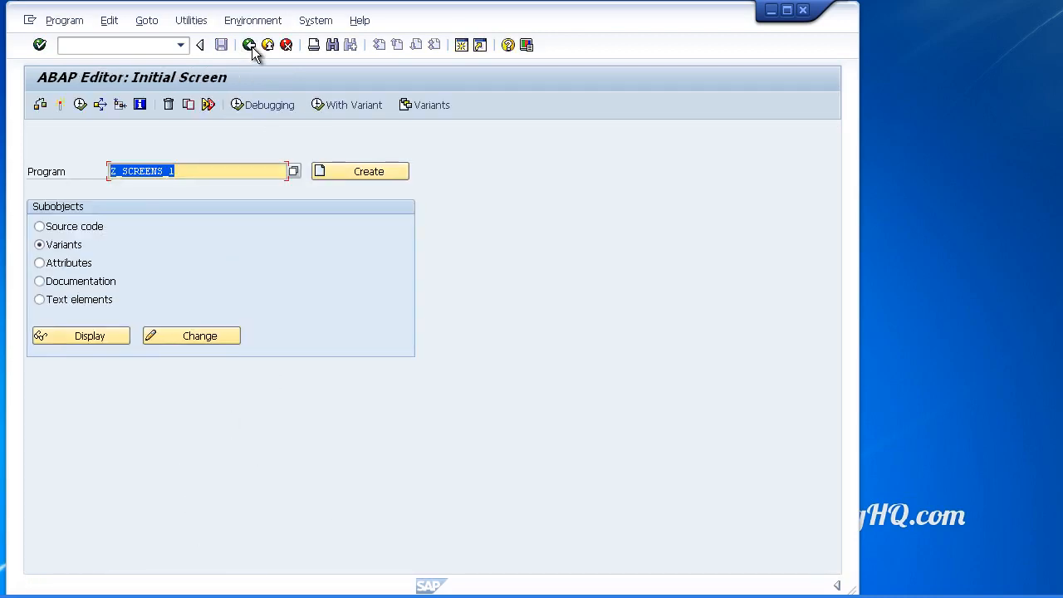
pyautogui.click(74, 228)
pyautogui.click(119, 334)
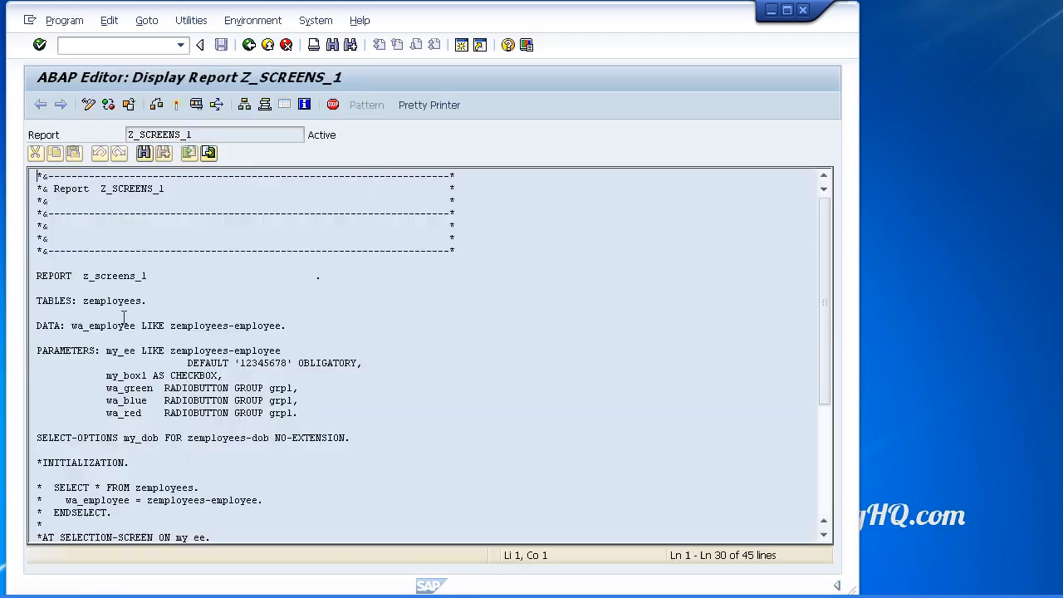
pyautogui.click(195, 104)
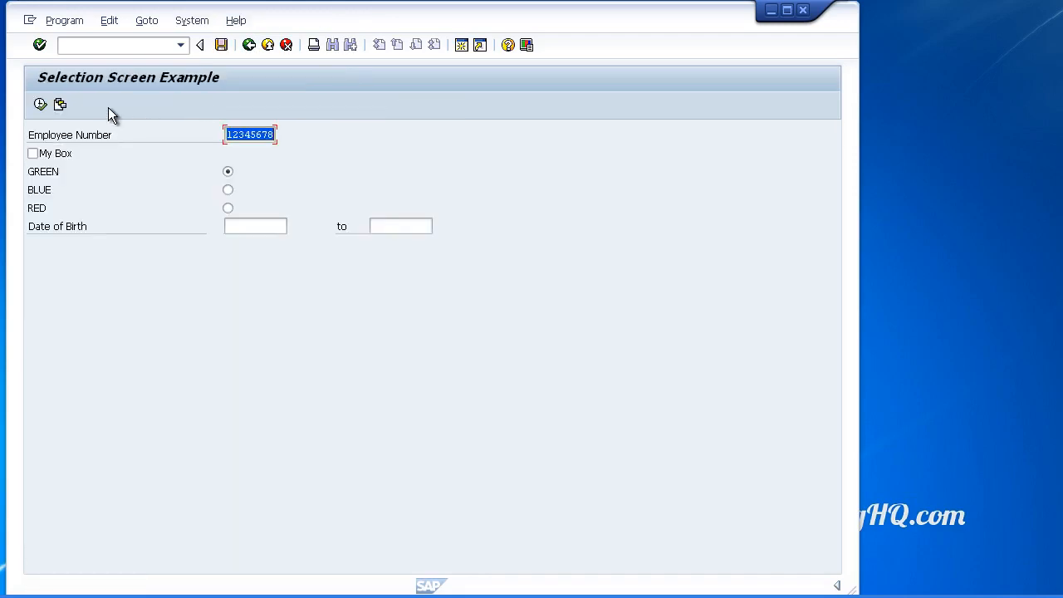
pyautogui.click(60, 105)
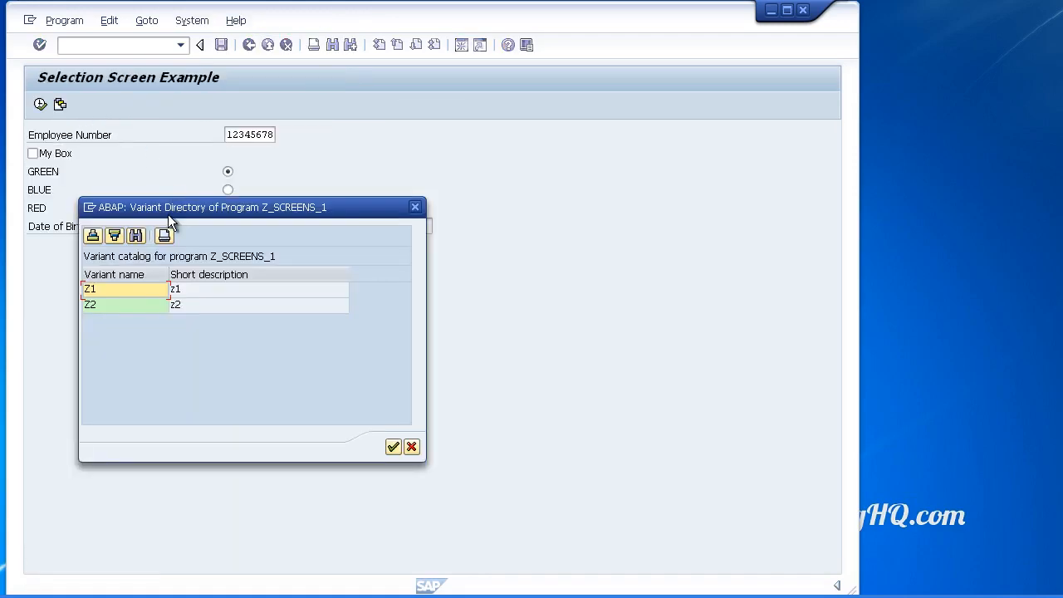
pyautogui.doubleClick(125, 289)
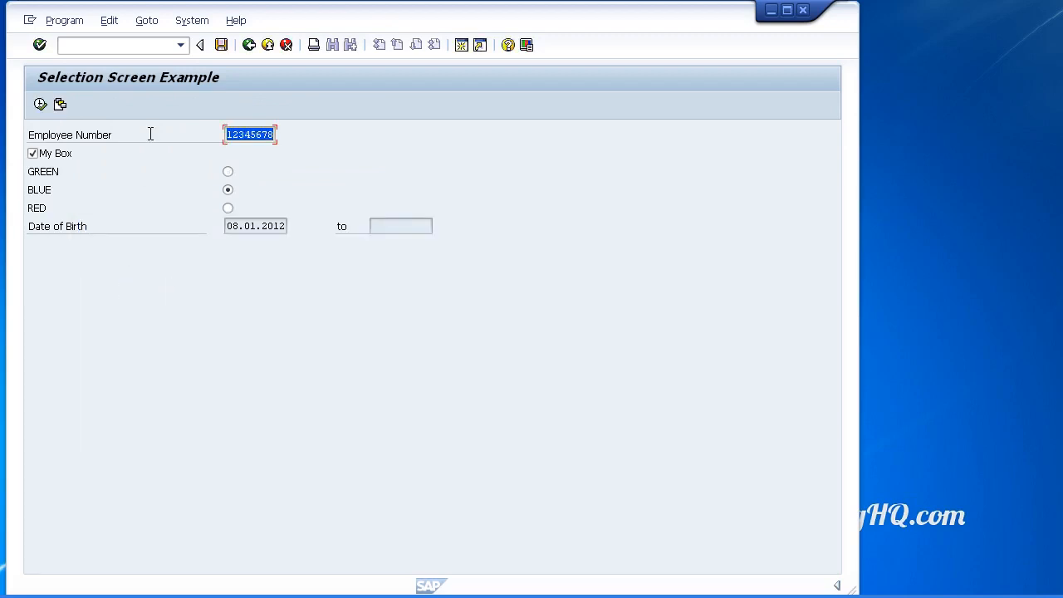
# Check whether the Date of Birth field from variant Z1 is editable, and load variant Z2 into the selection screen
pyautogui.click(257, 226)
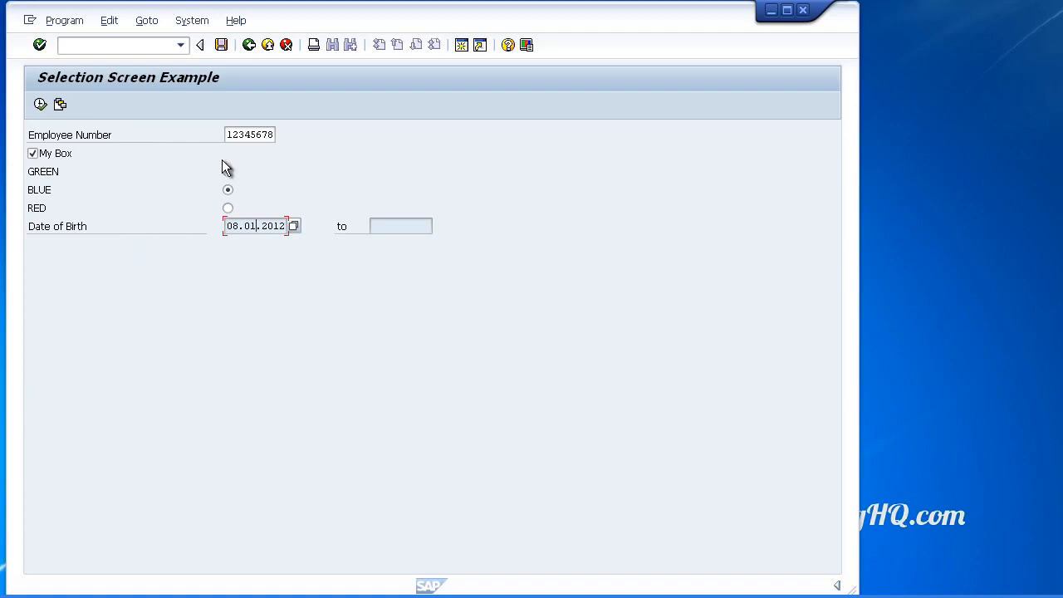
pyautogui.click(60, 105)
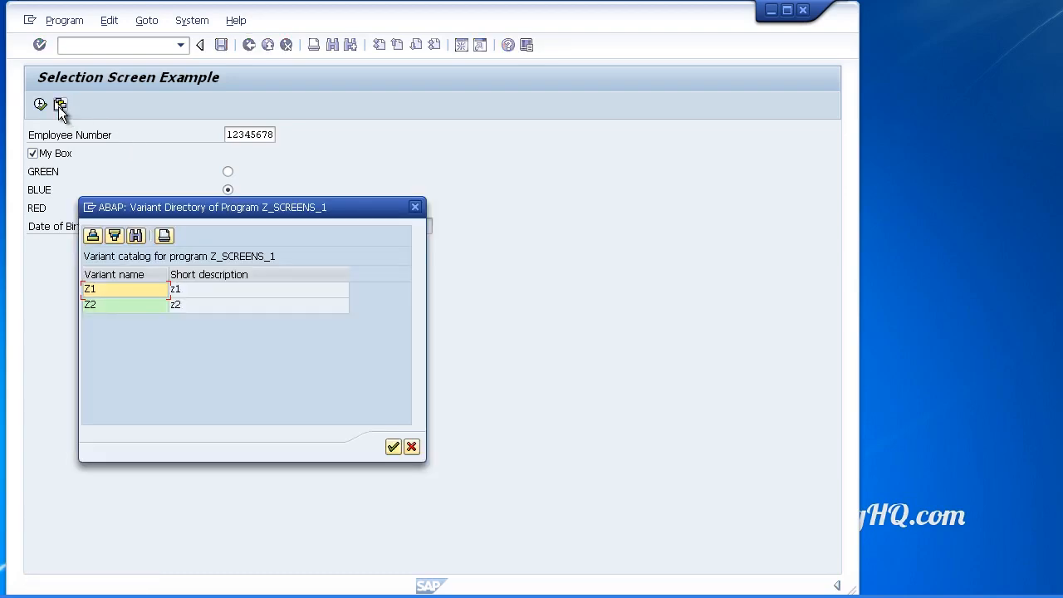
pyautogui.doubleClick(125, 307)
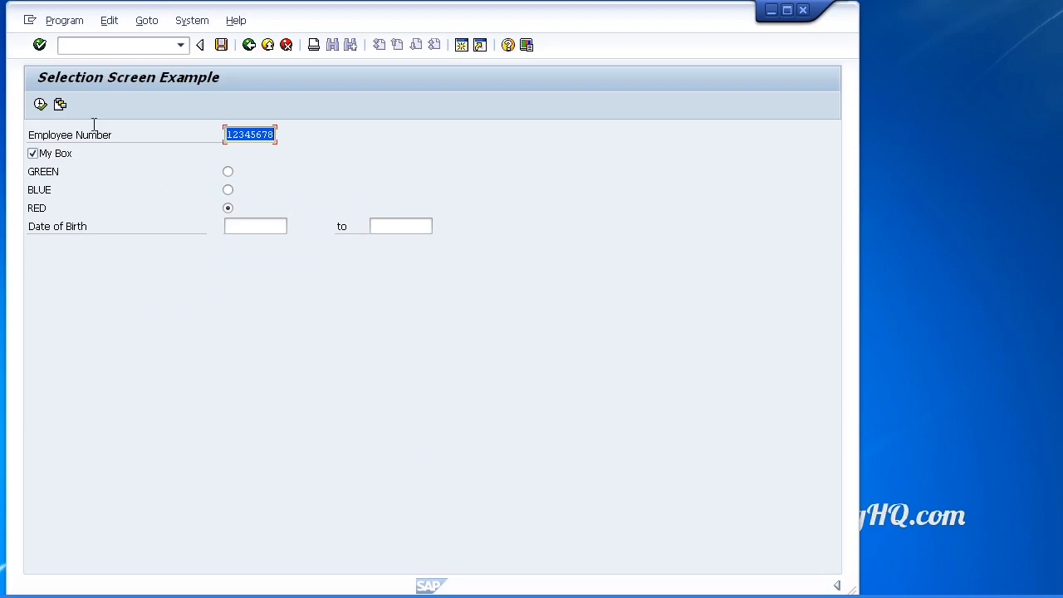
# Return to the ABAP Editor's initial screen and execute Z_SCREENS_1 with variant Z1
pyautogui.click(249, 46)
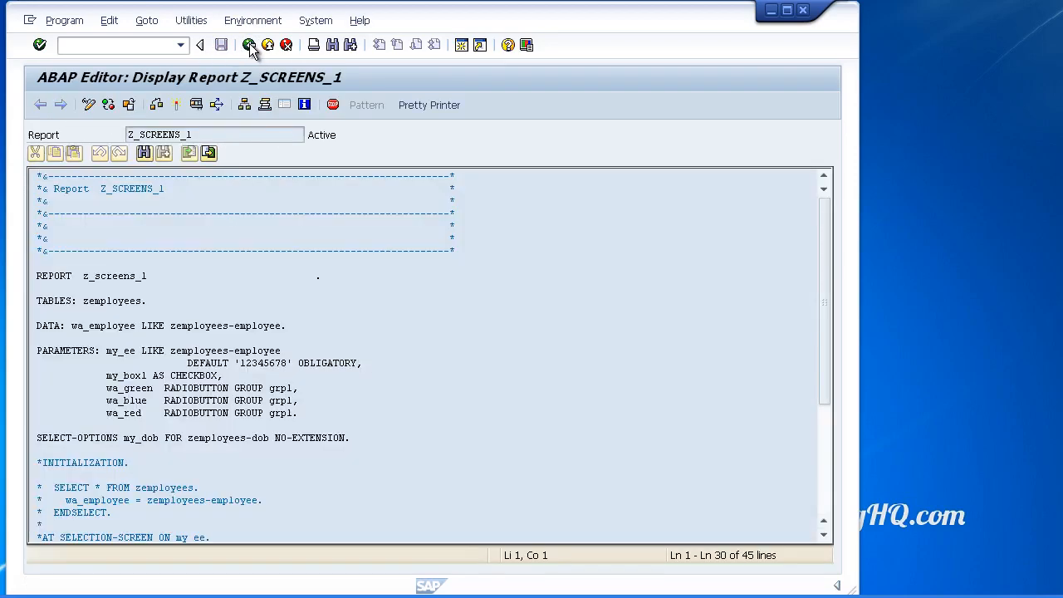
pyautogui.click(250, 46)
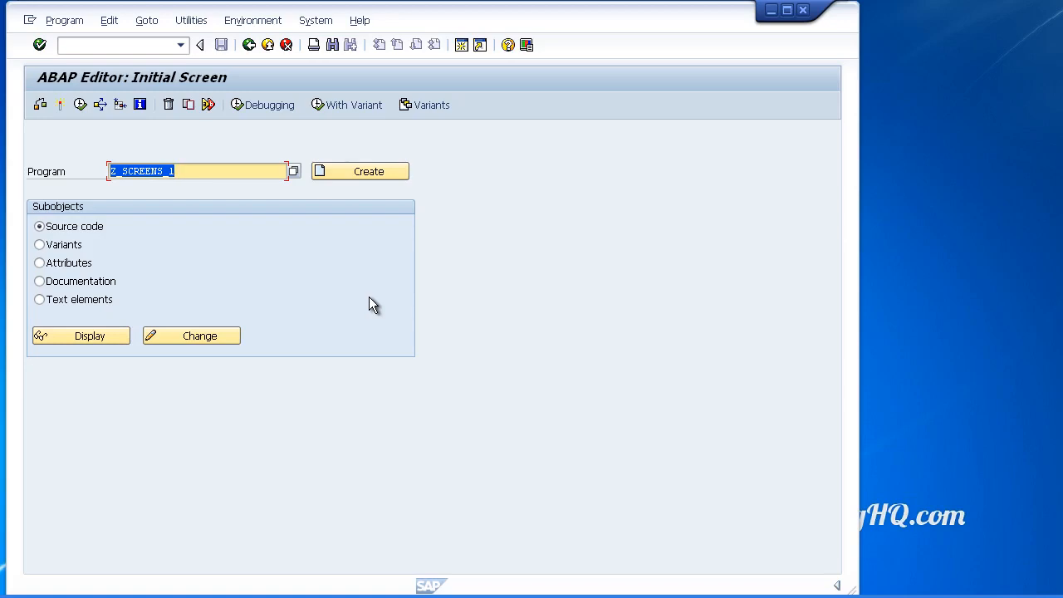
pyautogui.click(348, 106)
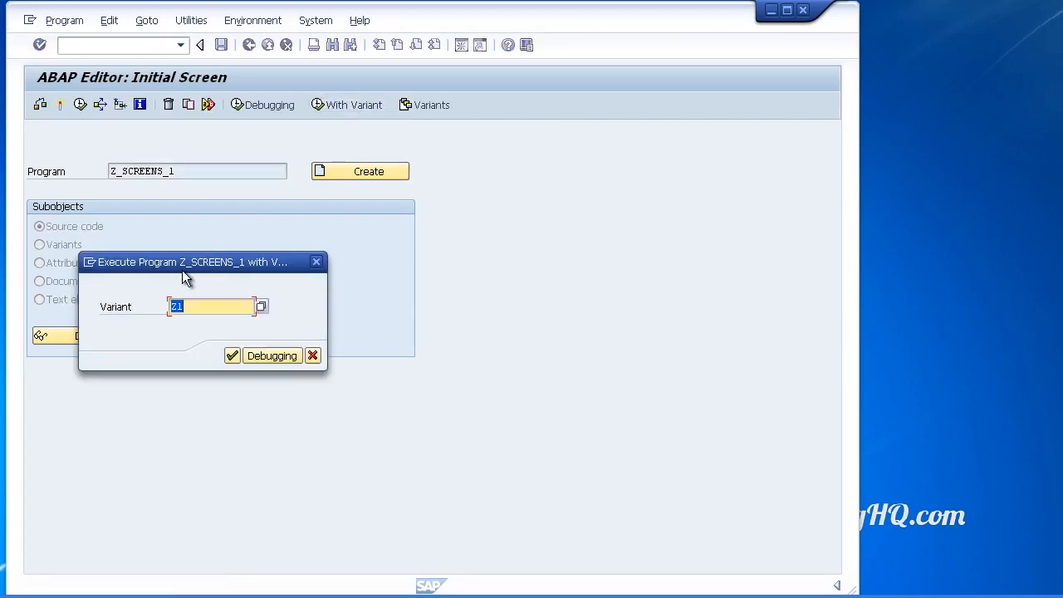
pyautogui.click(231, 359)
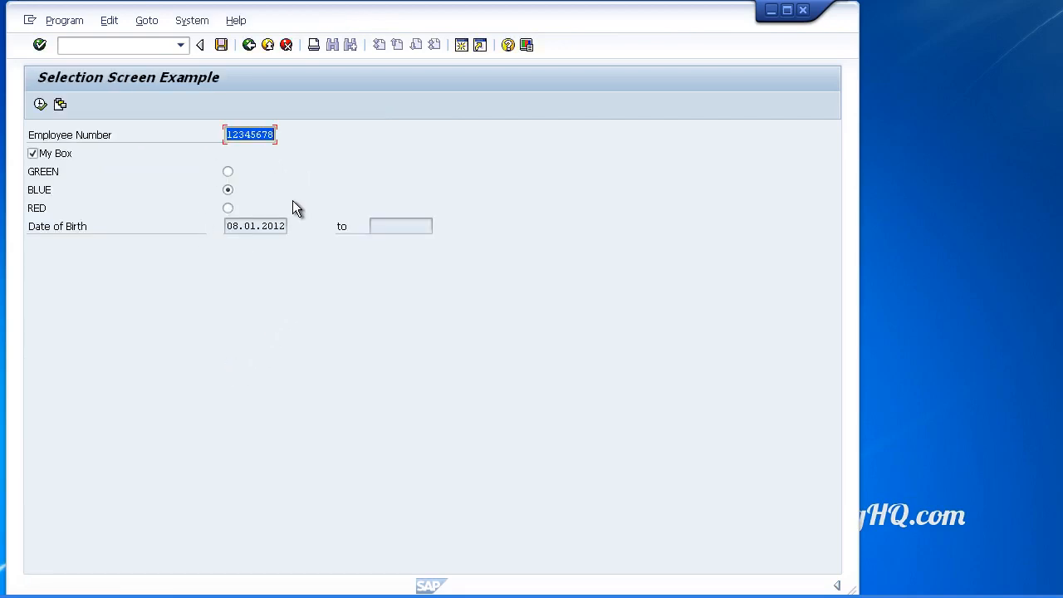
# Leave the selection screen, open the system's Reporting service and execute program Z_SCREENS_1 without a variant
pyautogui.click(249, 45)
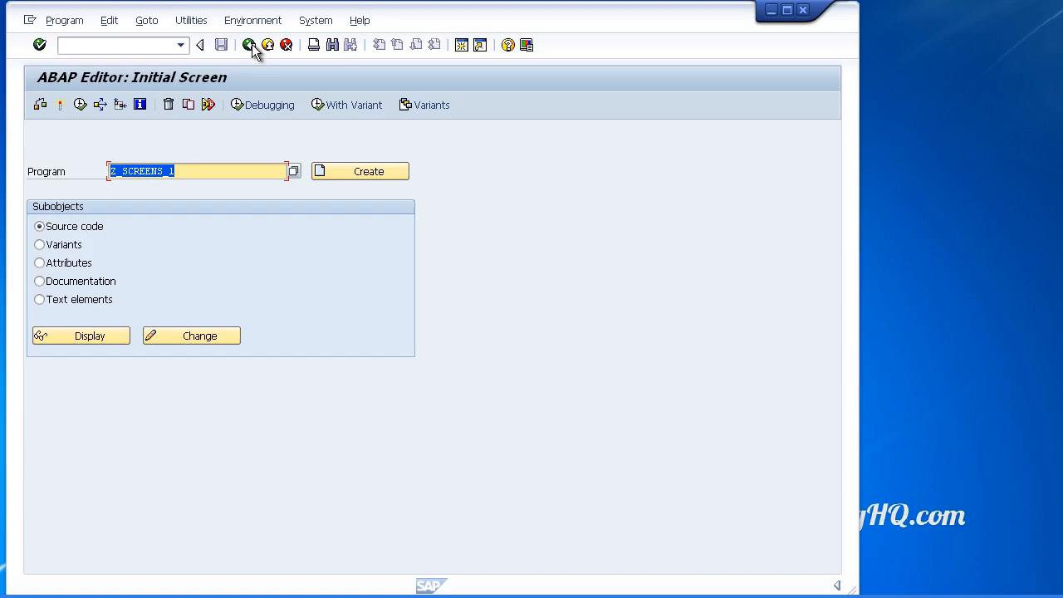
pyautogui.click(86, 45)
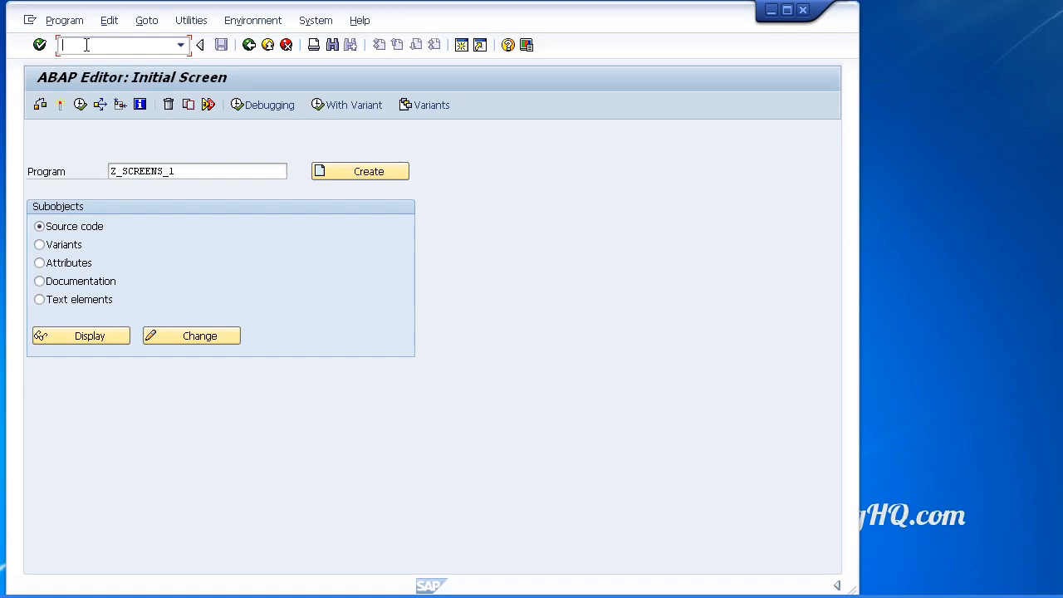
pyautogui.click(306, 23)
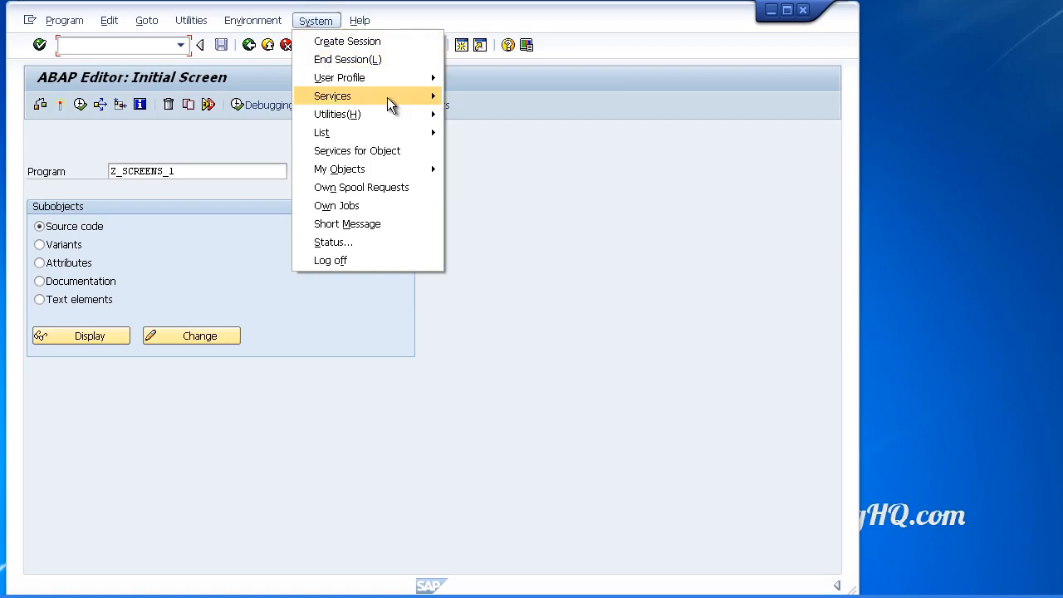
pyautogui.moveTo(387, 97)
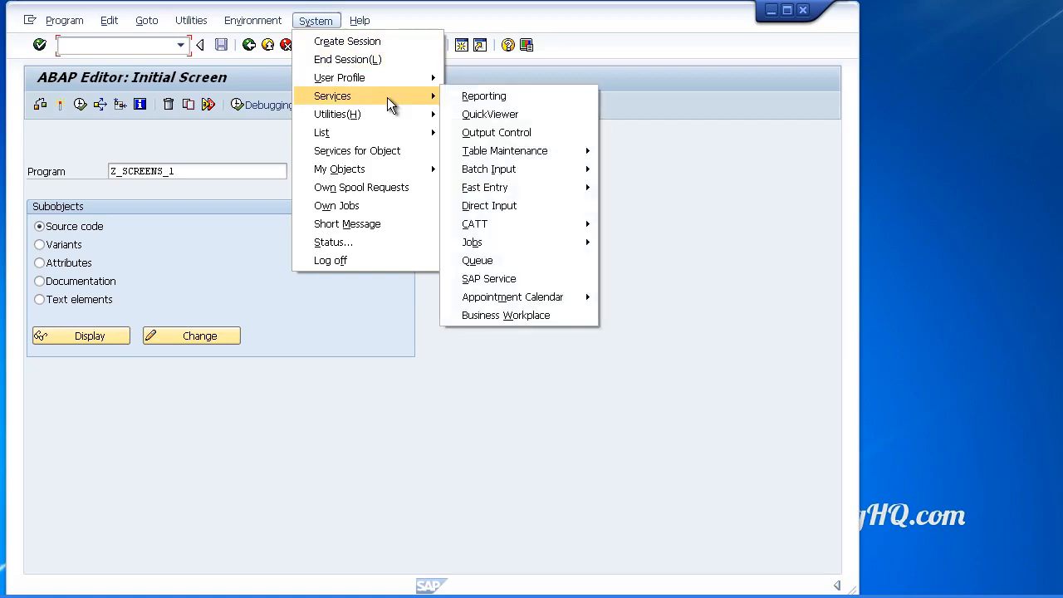
pyautogui.click(503, 96)
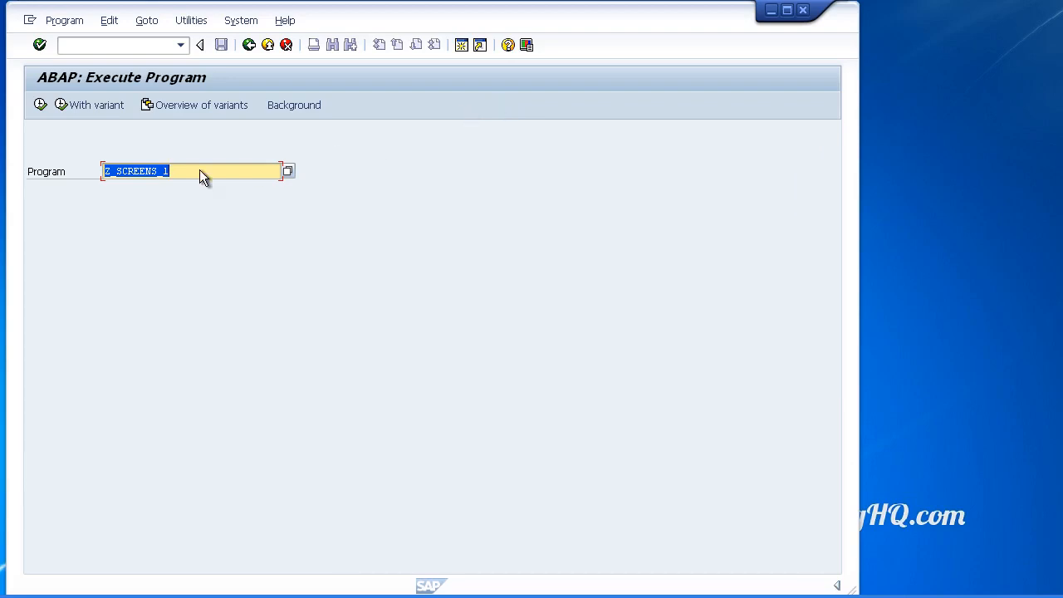
pyautogui.click(40, 105)
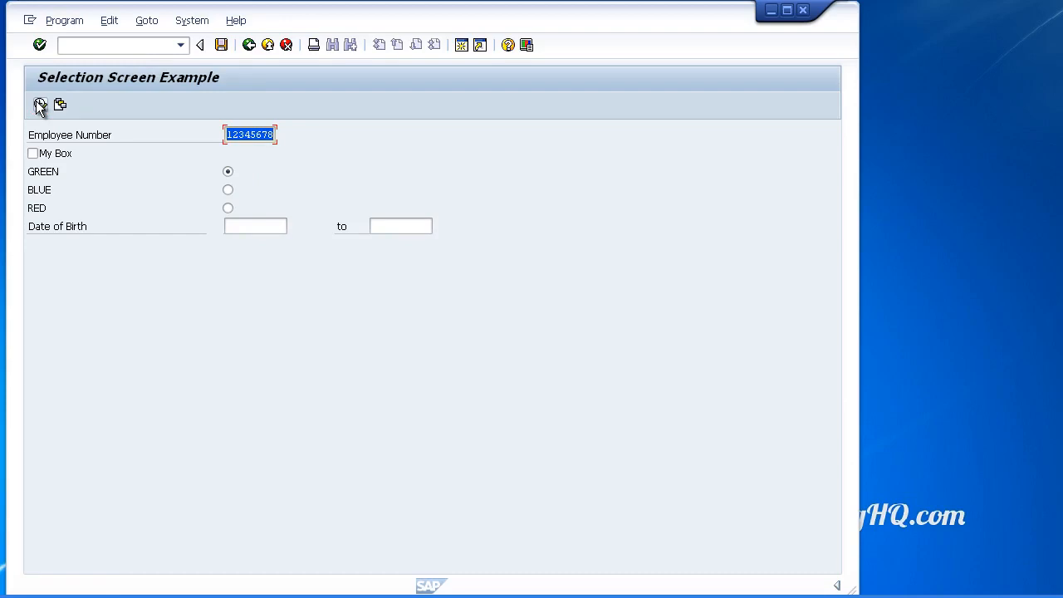
# View the directory of variants available for Z_SCREENS_1 from its selection screen, and close it without loading one
pyautogui.click(145, 21)
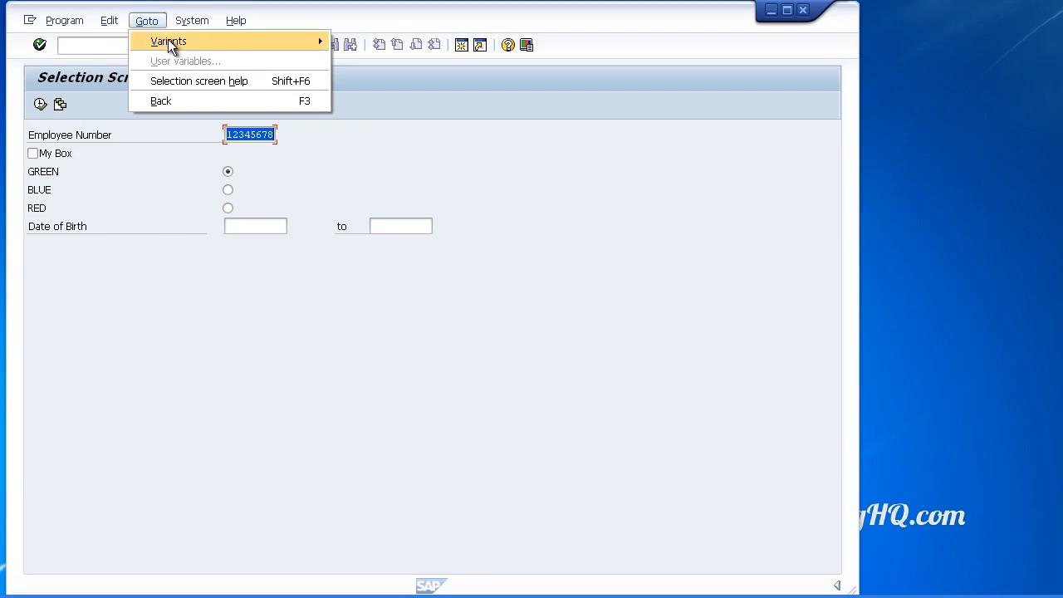
pyautogui.moveTo(243, 45)
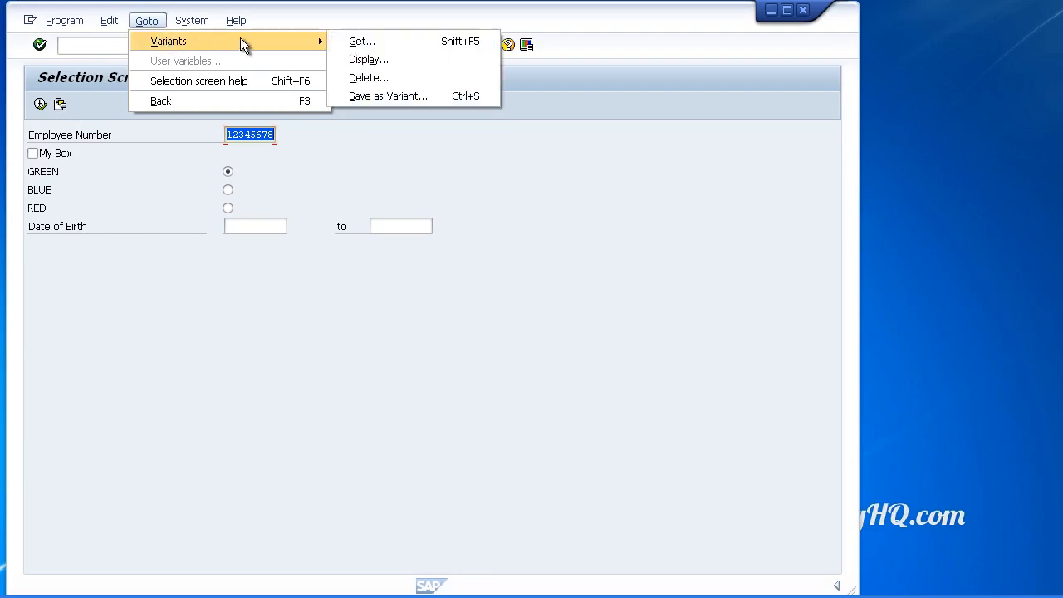
pyautogui.click(376, 41)
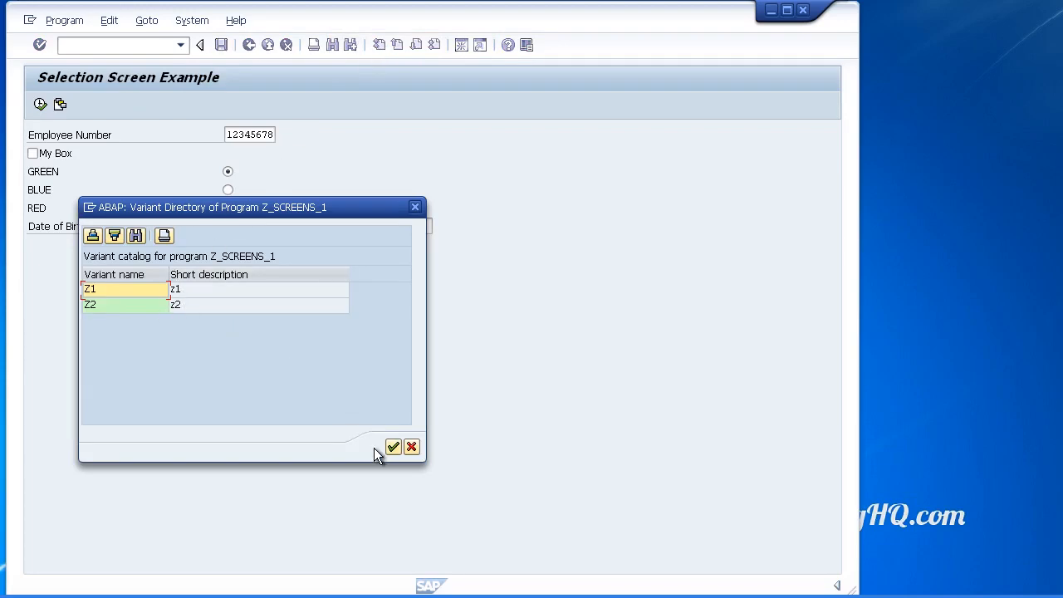
pyautogui.click(412, 447)
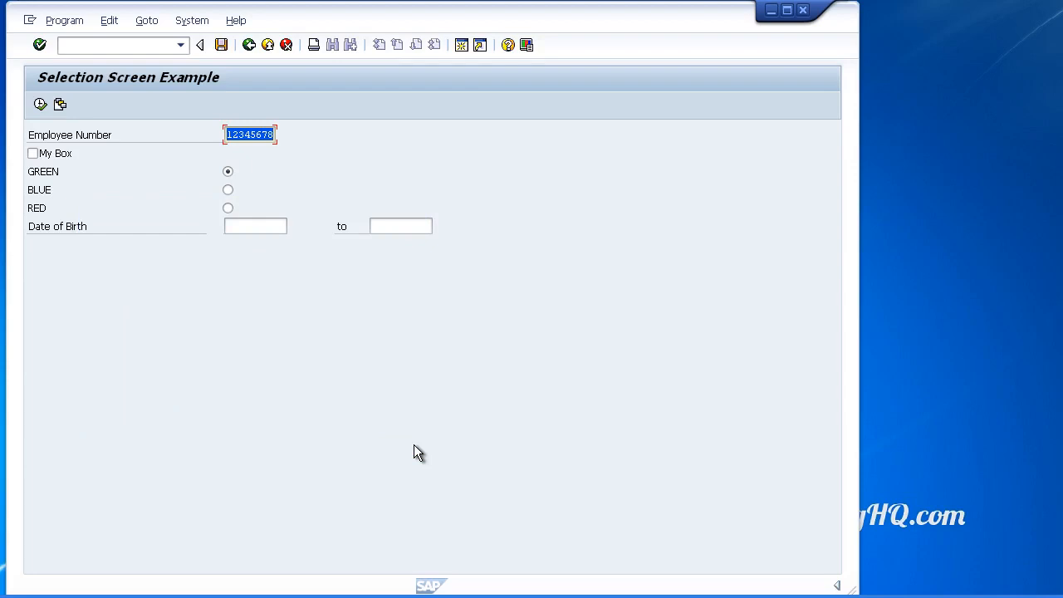